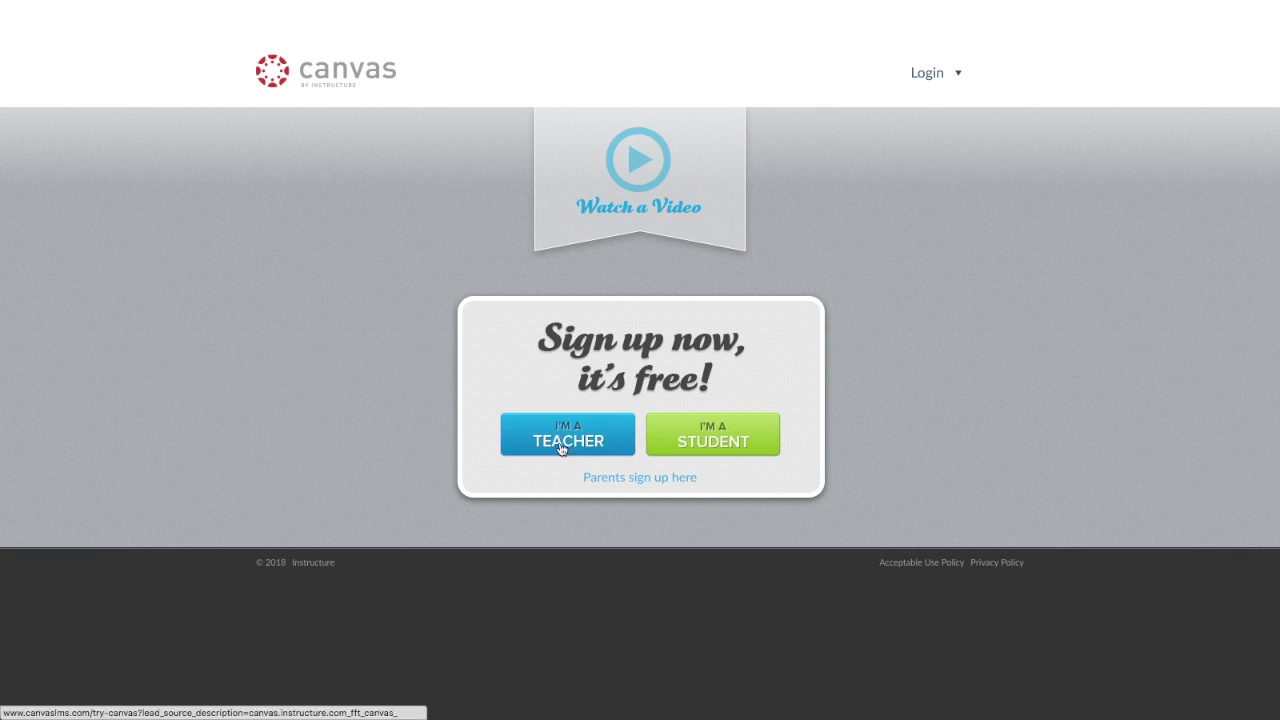
Register as a teacher and create a new course named 'Awesome HS AP Psych'.
{"action": "left_click", "coordinate": [568, 437]}
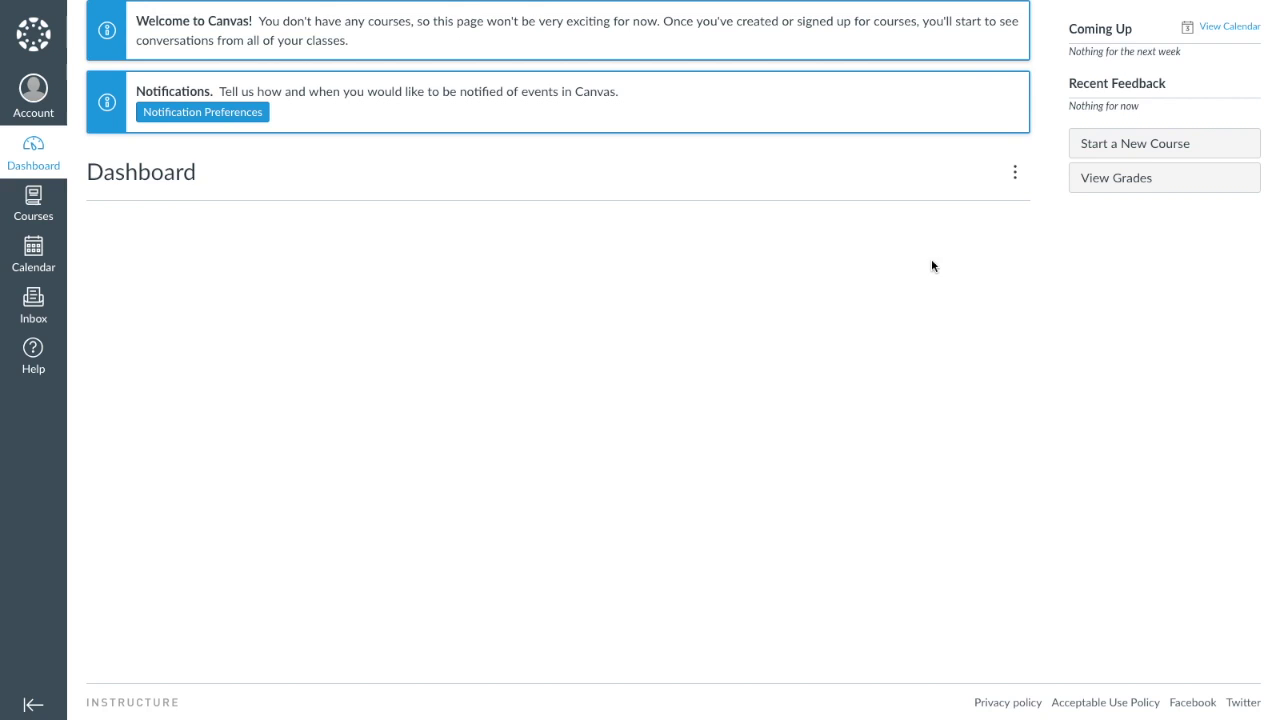
{"action": "left_click", "coordinate": [1110, 148]}
{"action": "key", "text": "Tab"}
{"action": "type", "text": "Awesome HS"}
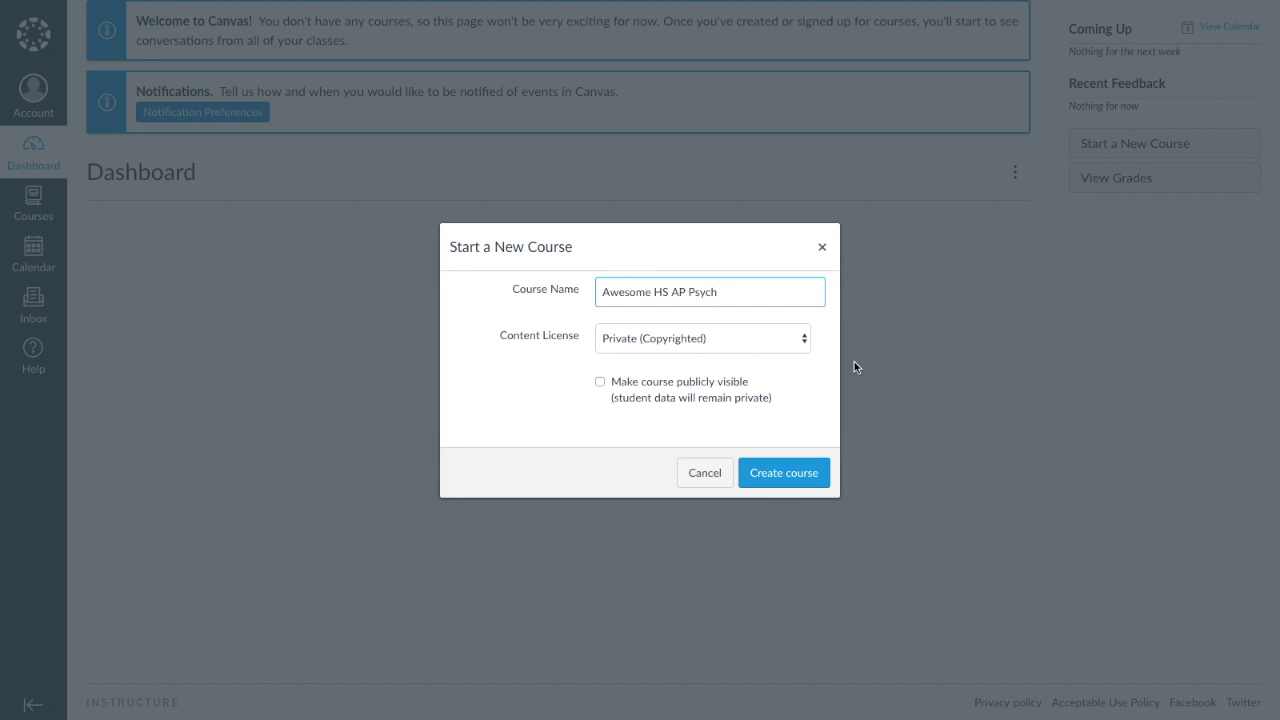
{"action": "left_click", "coordinate": [784, 474]}
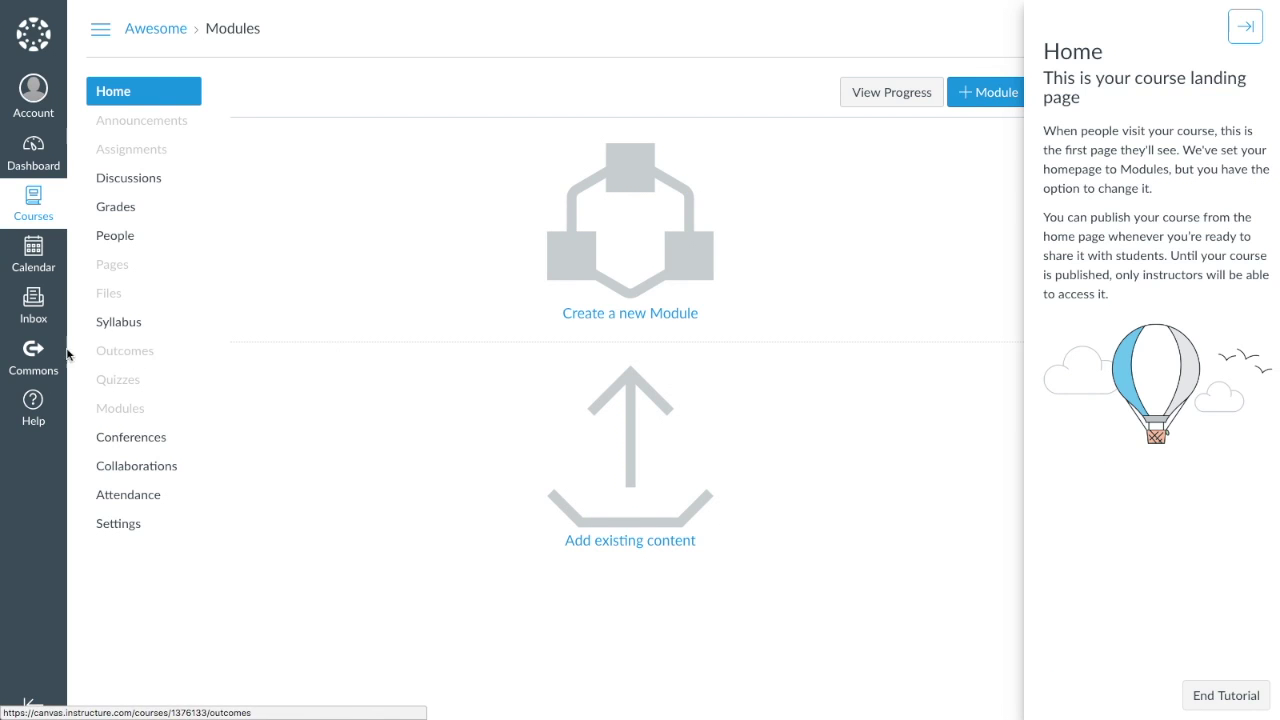
Find 'APA TOPSS' in Commons and import the High School Psychology Course Template into Awesome HS AP Psych.
{"action": "left_click", "coordinate": [33, 354]}
{"action": "type", "text": "AP"}
{"action": "type", "text": "A "}
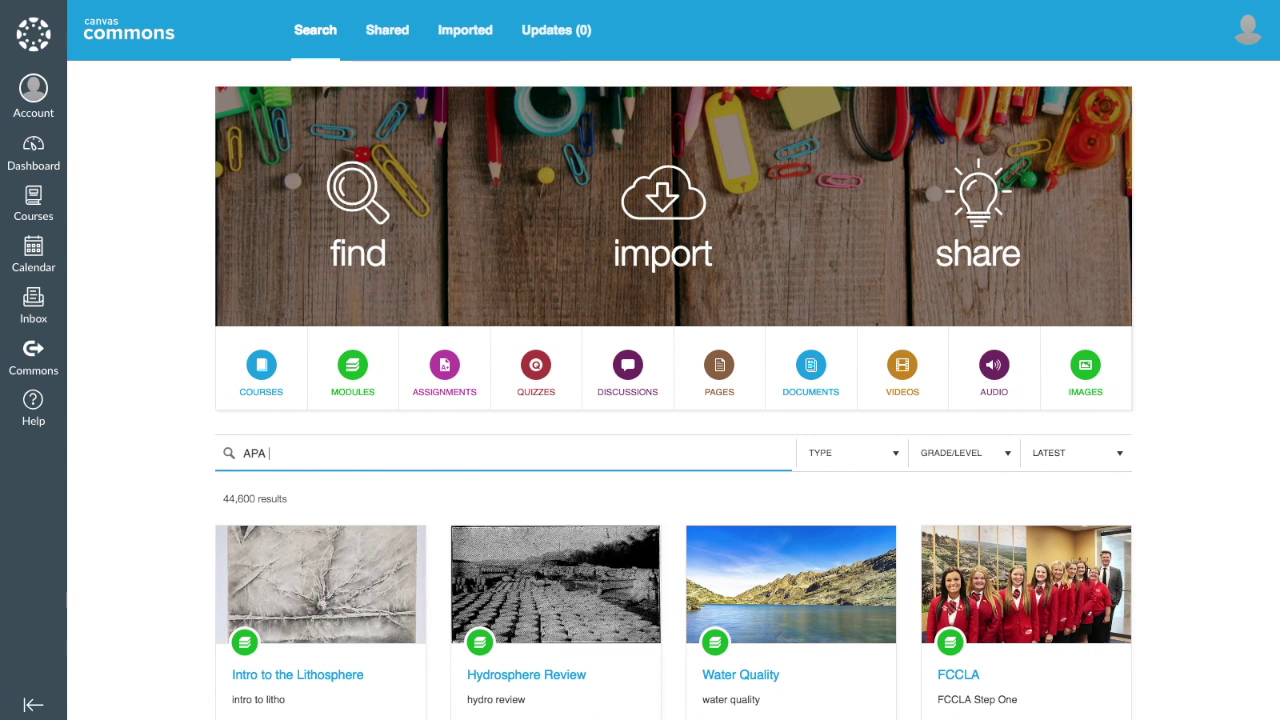
{"action": "type", "text": "TOPSS"}
{"action": "key", "text": "Return"}
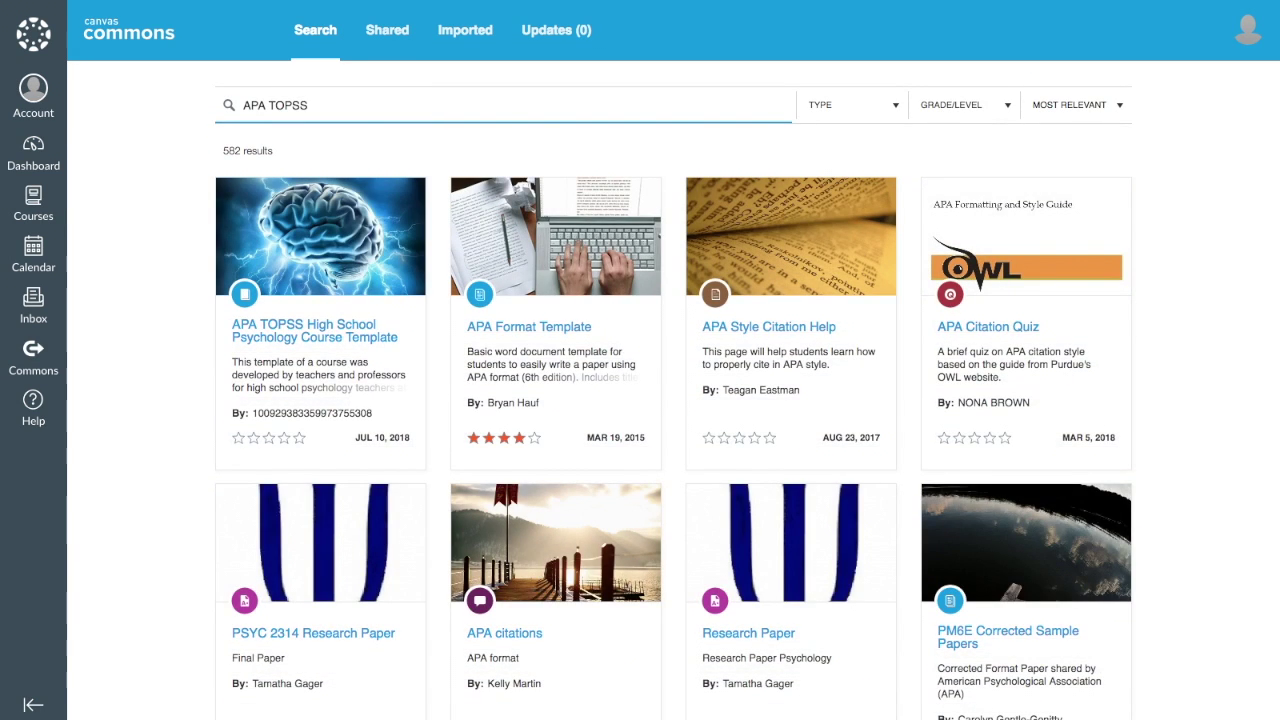
{"action": "left_click", "coordinate": [288, 330]}
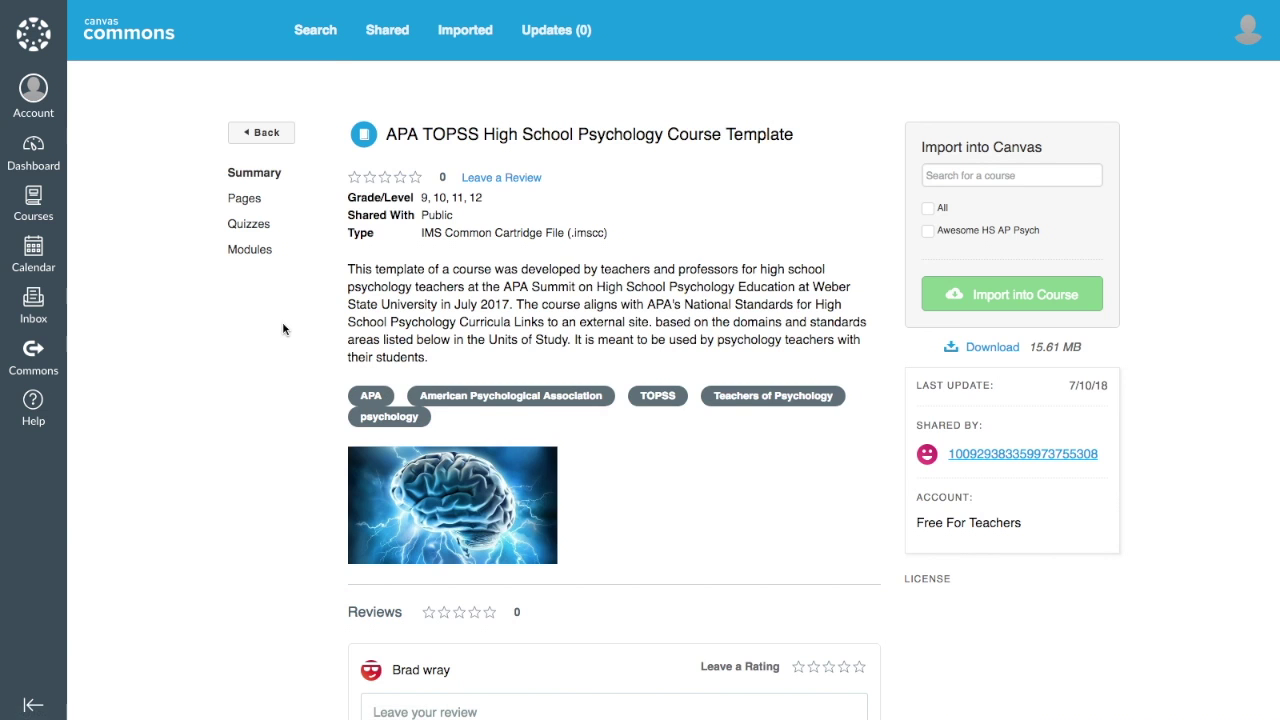
{"action": "left_click", "coordinate": [927, 232]}
{"action": "left_click", "coordinate": [980, 296]}
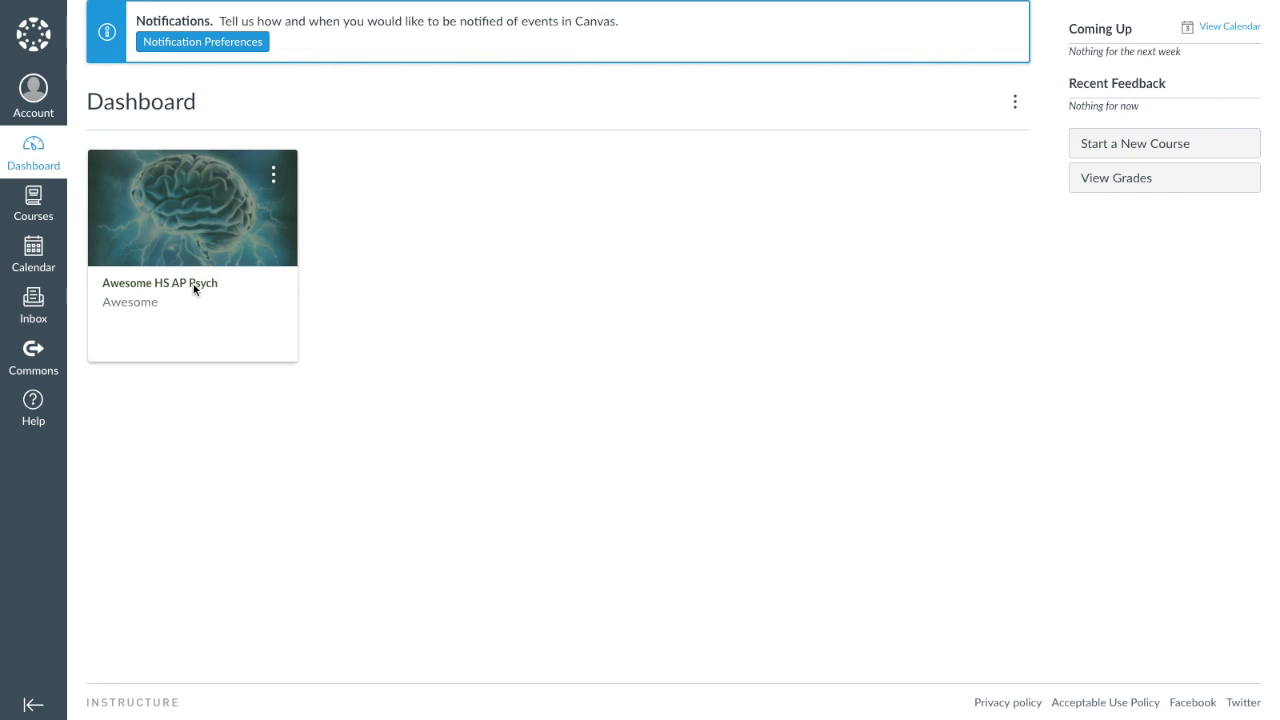
Open Awesome HS AP Psych from the Dashboard and view the Biological Bases of Behavior unit page.
{"action": "left_click", "coordinate": [181, 289]}
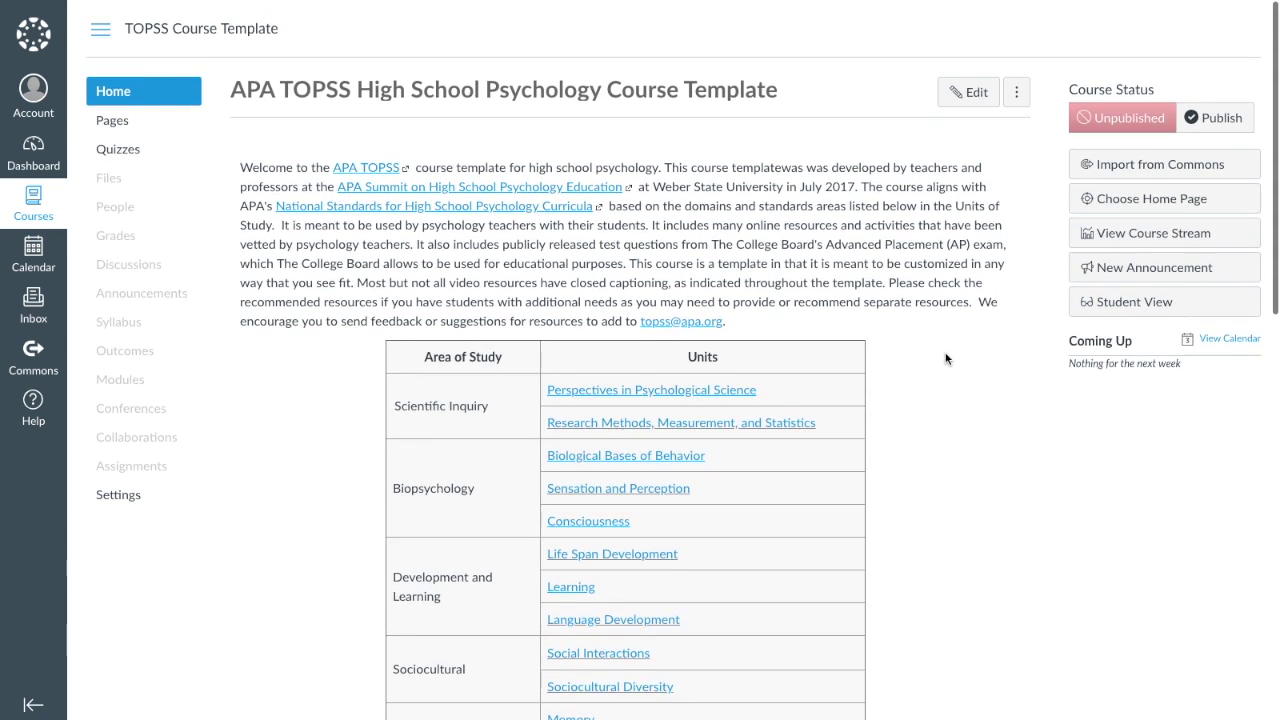
{"action": "scroll", "coordinate": [946, 359], "scroll_direction": "down", "scroll_amount": 2}
{"action": "scroll", "coordinate": [946, 359], "scroll_direction": "down", "scroll_amount": 3}
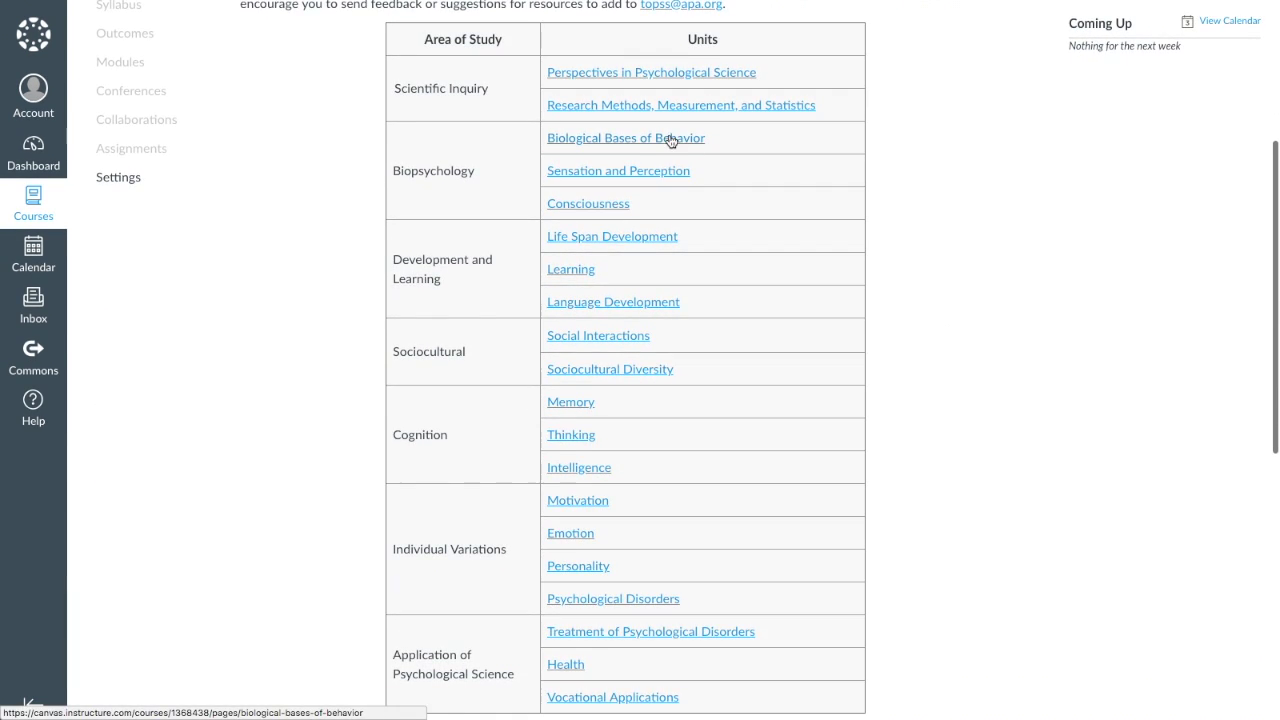
{"action": "left_click", "coordinate": [610, 138]}
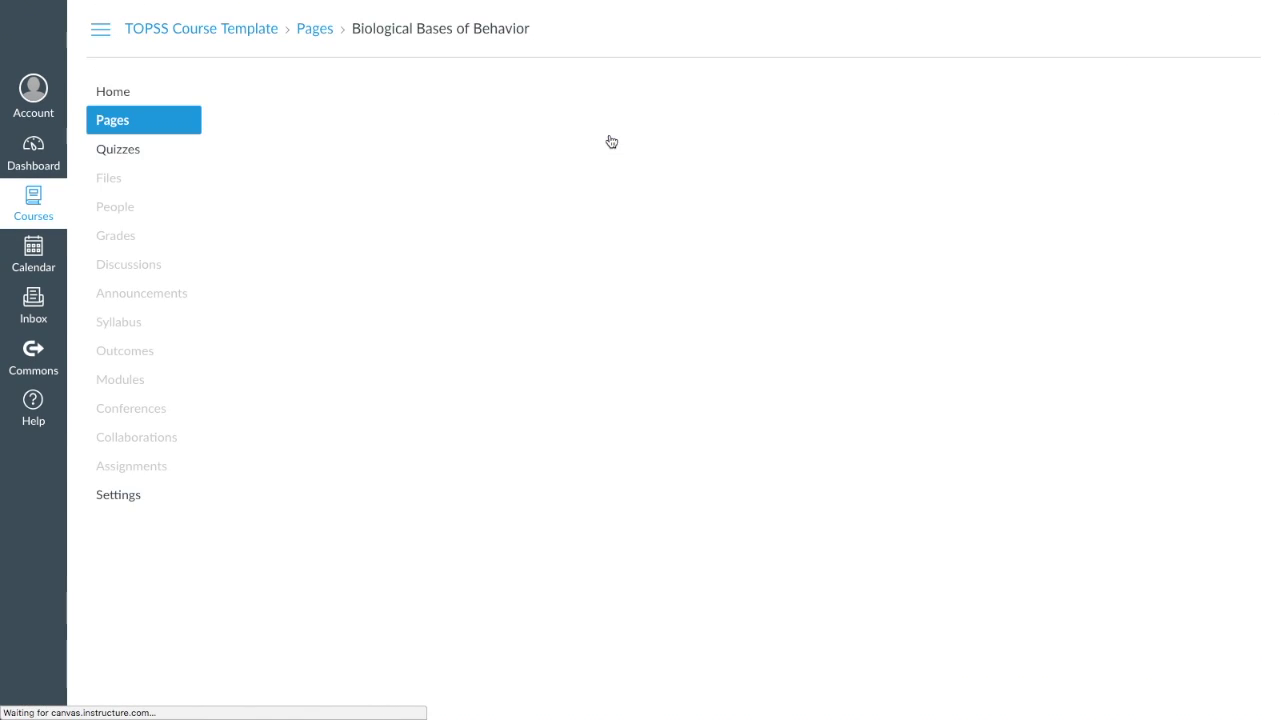
{"action": "scroll", "coordinate": [742, 231], "scroll_direction": "down", "scroll_amount": 10}
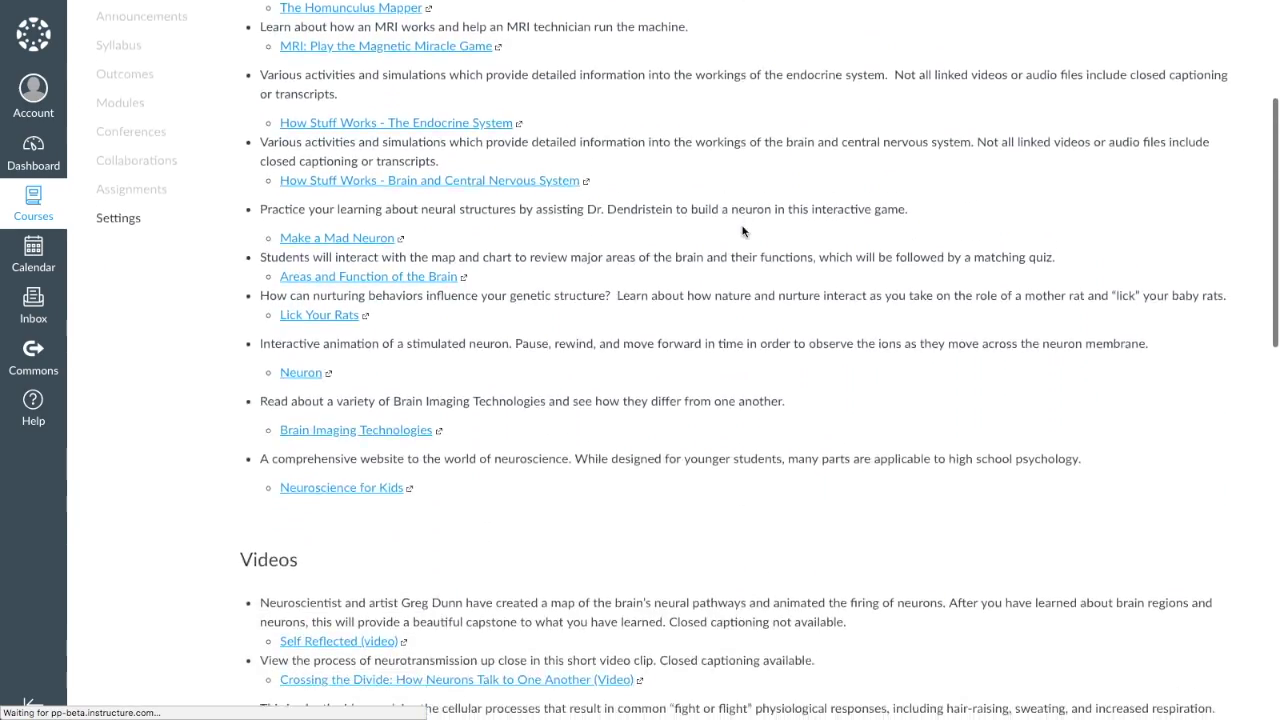
{"action": "scroll", "coordinate": [742, 231], "scroll_direction": "down", "scroll_amount": 10}
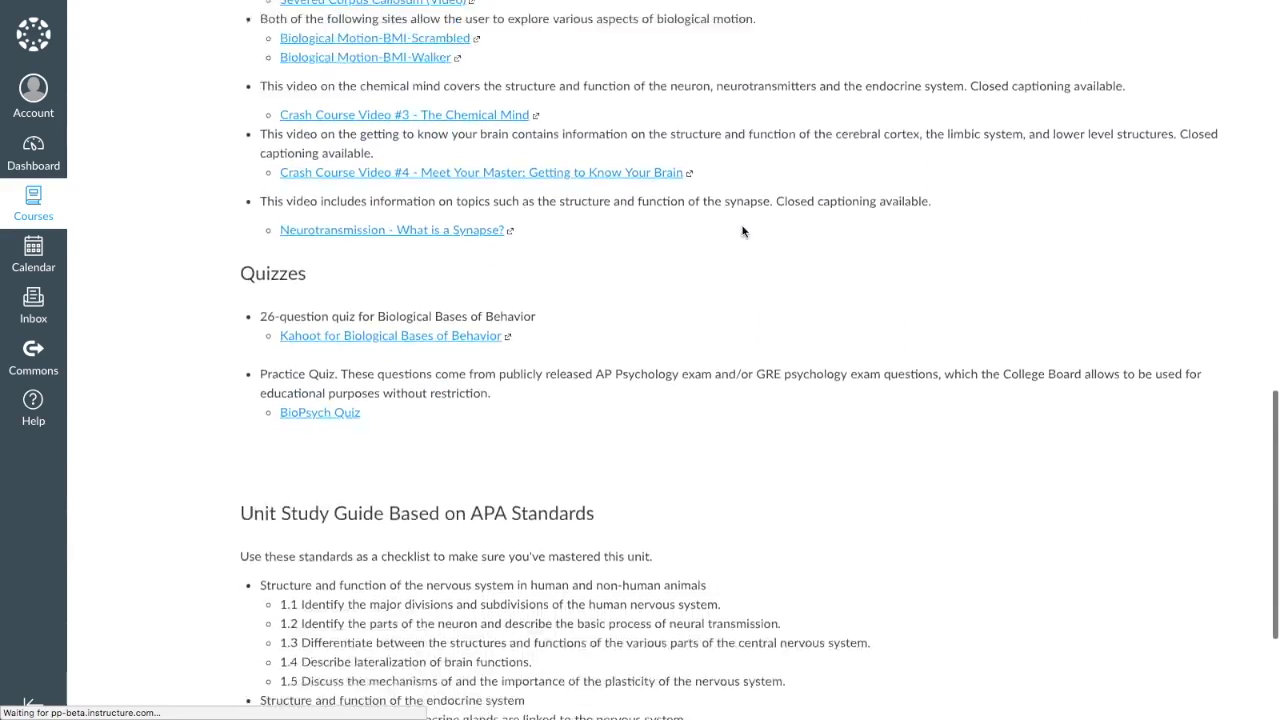
{"action": "scroll", "coordinate": [742, 231], "scroll_direction": "up", "scroll_amount": 15}
{"action": "scroll", "coordinate": [742, 231], "scroll_direction": "up", "scroll_amount": 5}
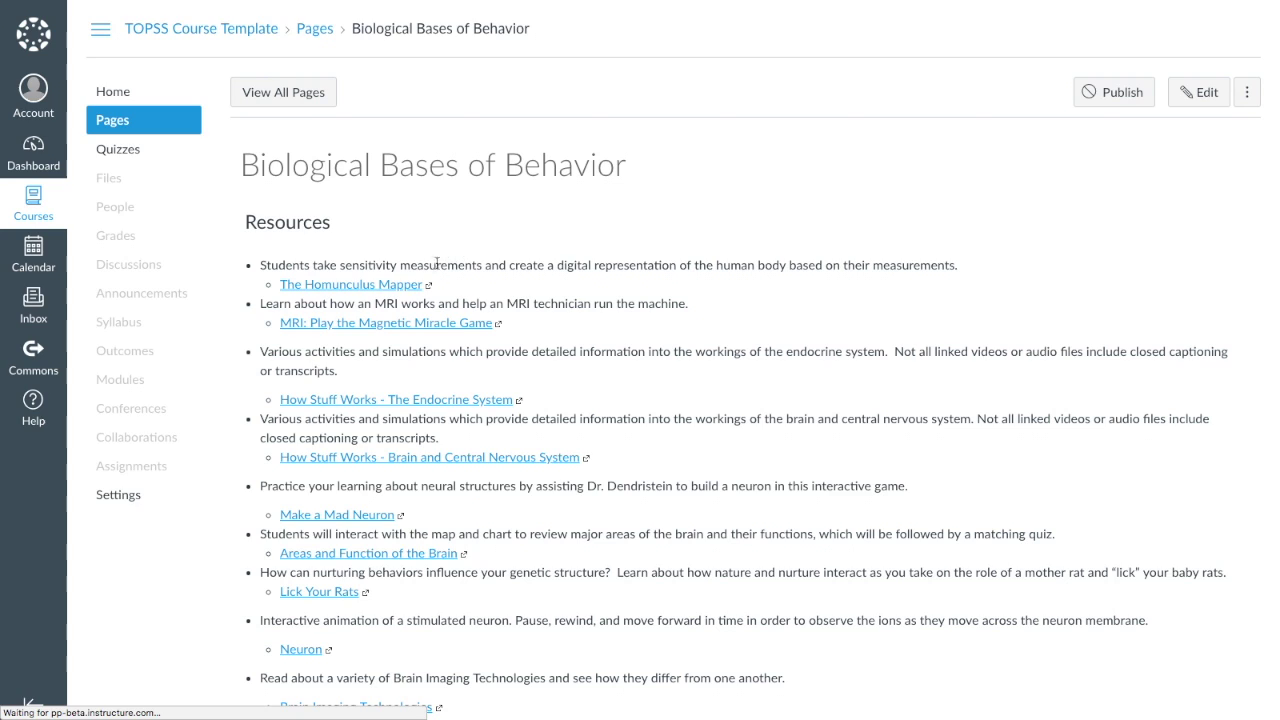
{"action": "left_click", "coordinate": [390, 286]}
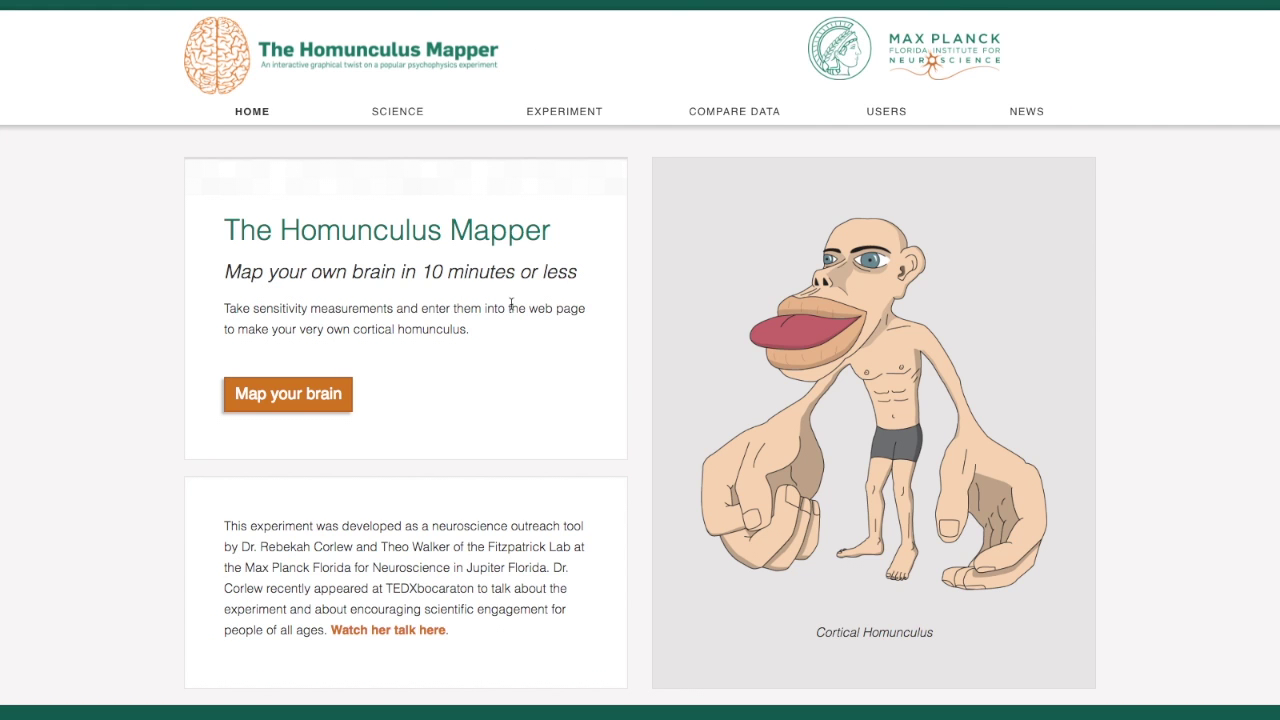
{"action": "left_click", "coordinate": [316, 390]}
{"action": "scroll", "coordinate": [618, 360], "scroll_direction": "down", "scroll_amount": 1}
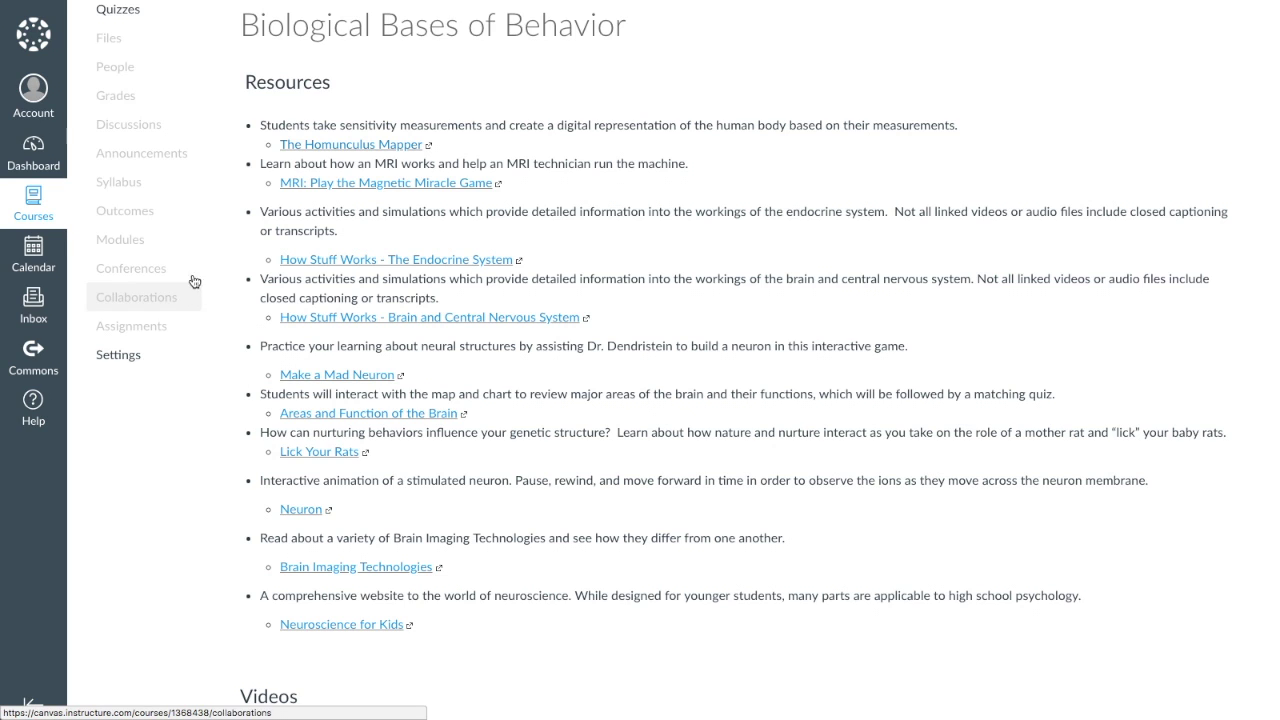
Open the BioPsych Quiz from the unit's Quizzes list and preview it as a student.
{"action": "scroll", "coordinate": [200, 423], "scroll_direction": "down", "scroll_amount": 5}
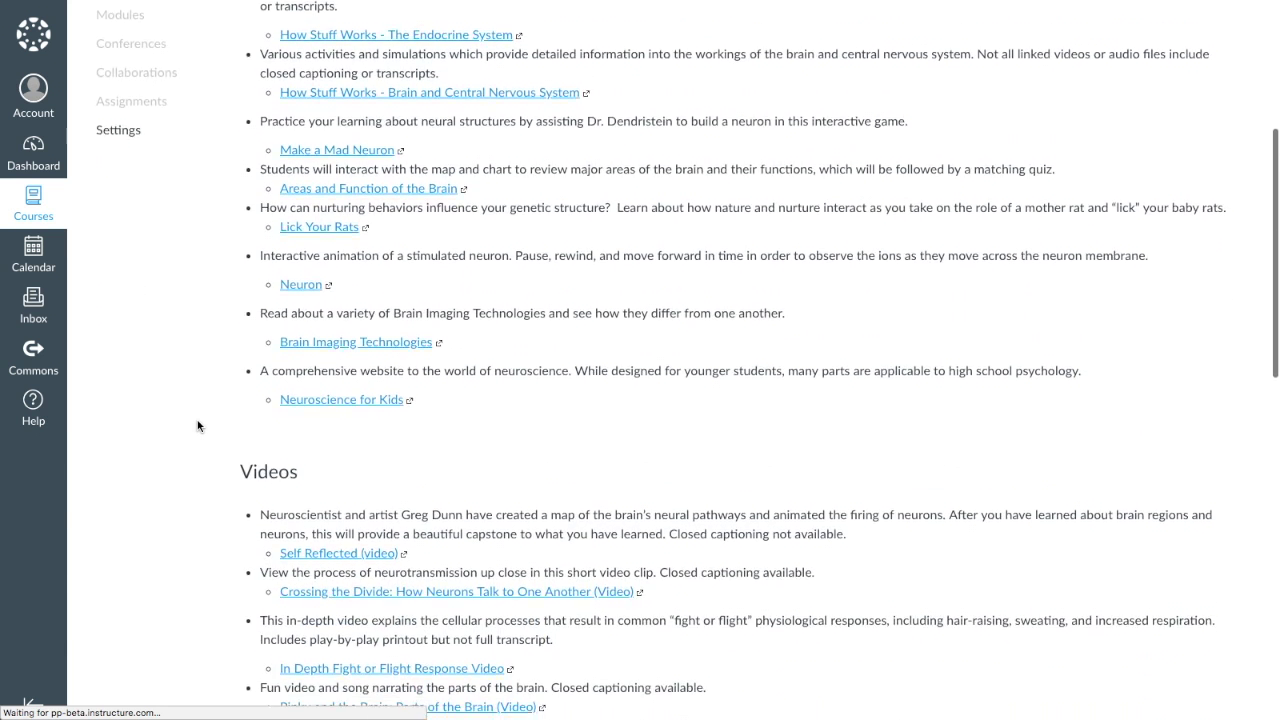
{"action": "scroll", "coordinate": [196, 424], "scroll_direction": "down", "scroll_amount": 2}
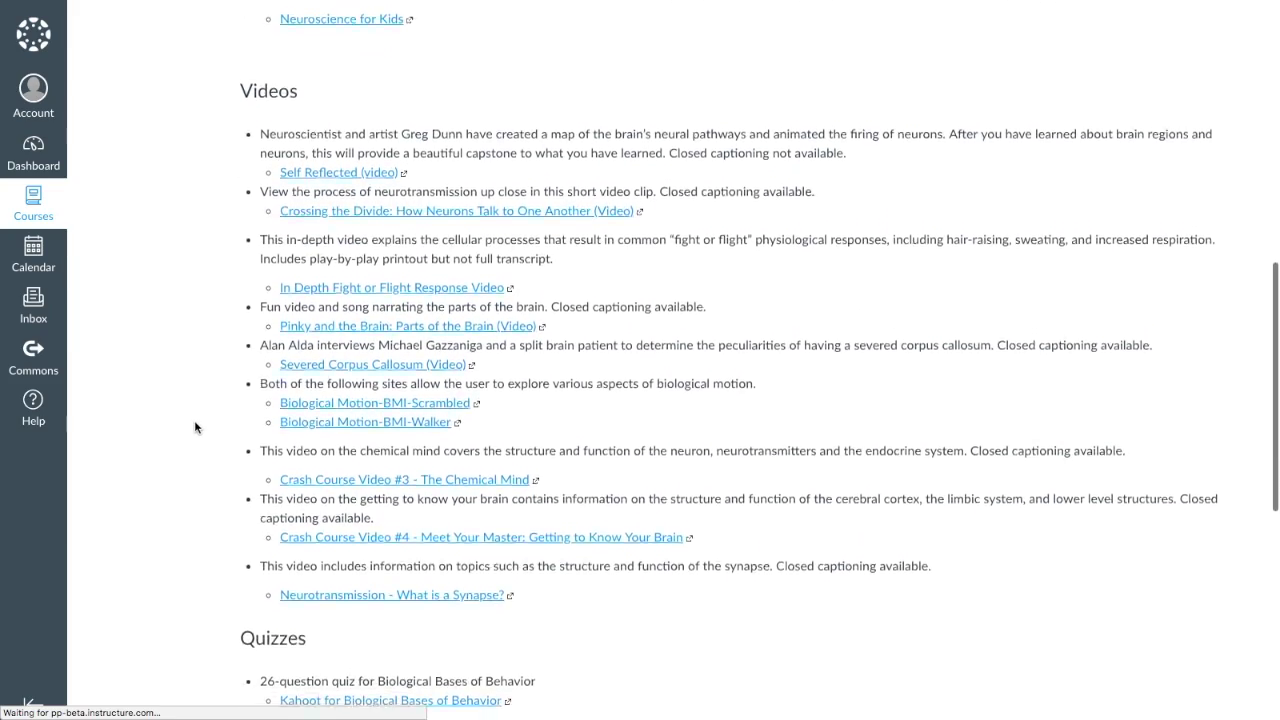
{"action": "scroll", "coordinate": [194, 427], "scroll_direction": "down", "scroll_amount": 4}
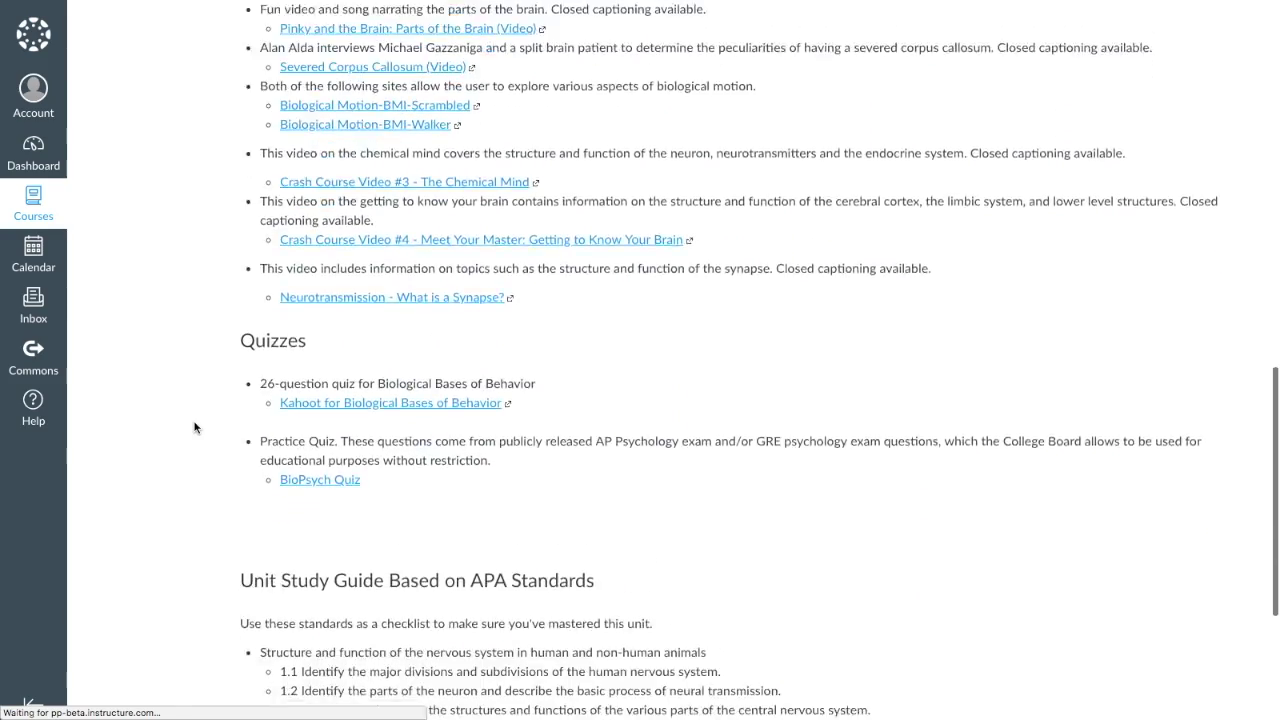
{"action": "scroll", "coordinate": [194, 427], "scroll_direction": "down", "scroll_amount": 1}
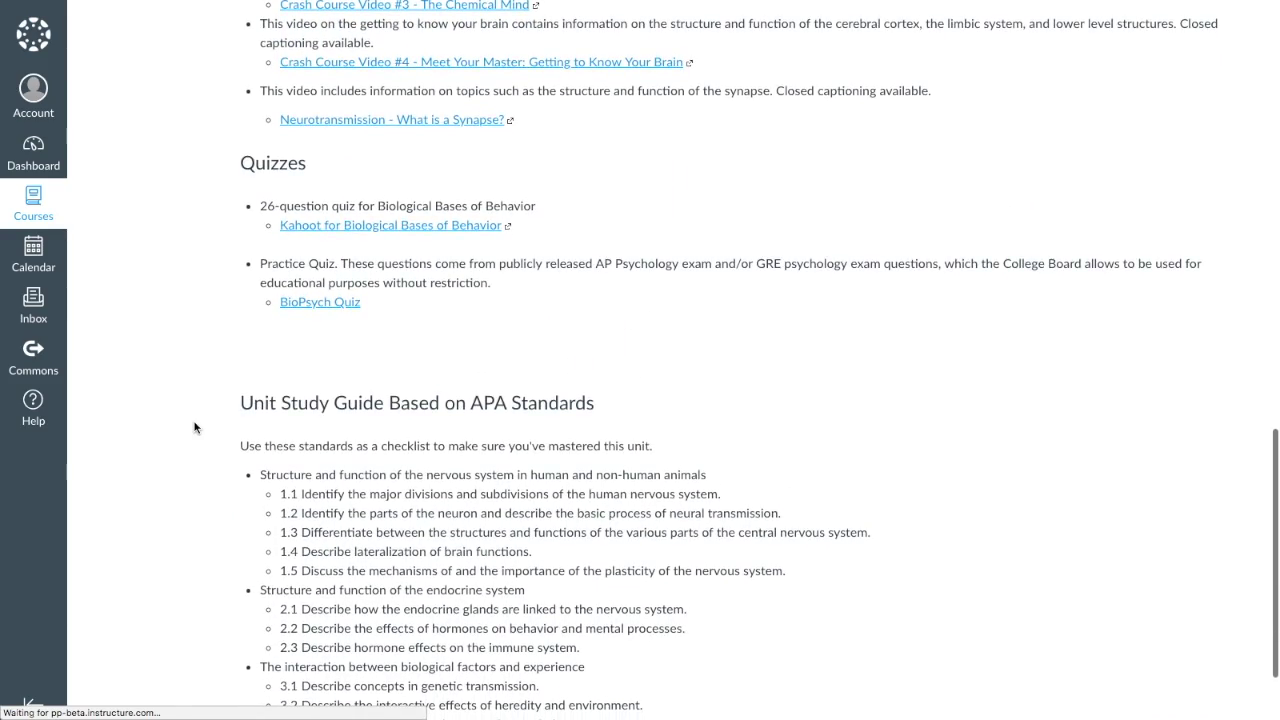
{"action": "left_click", "coordinate": [293, 305]}
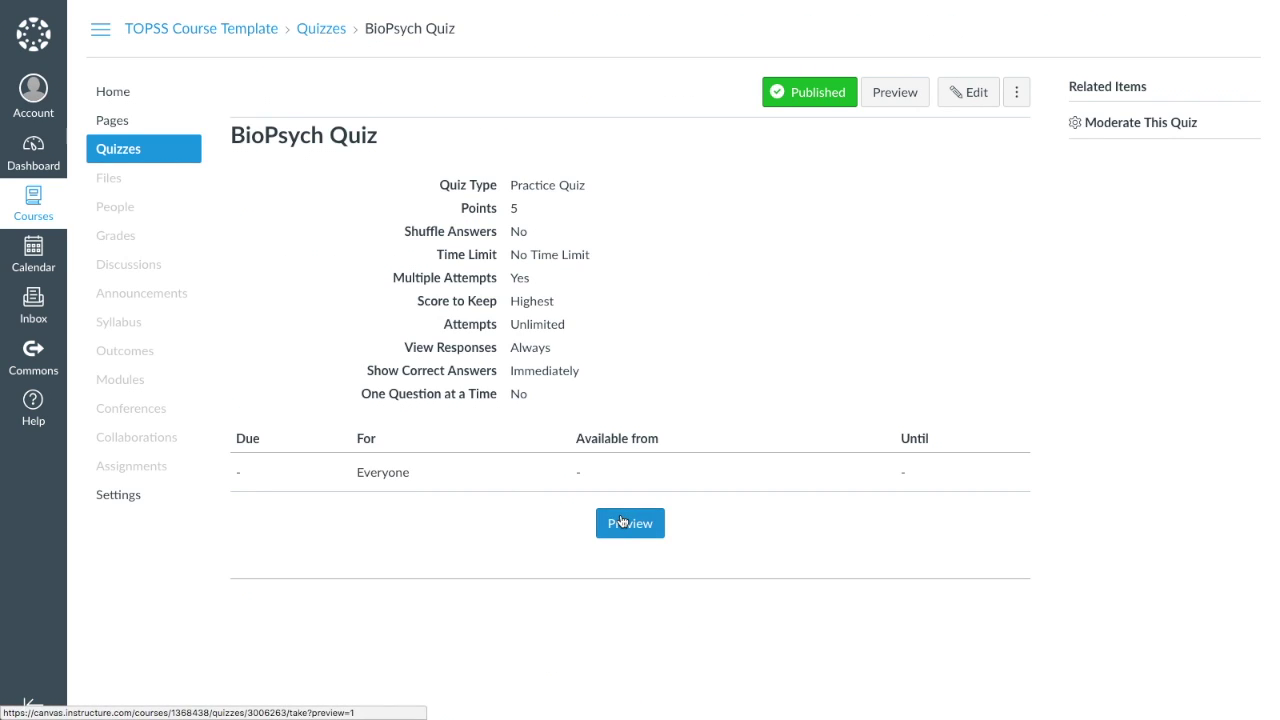
{"action": "left_click", "coordinate": [621, 522]}
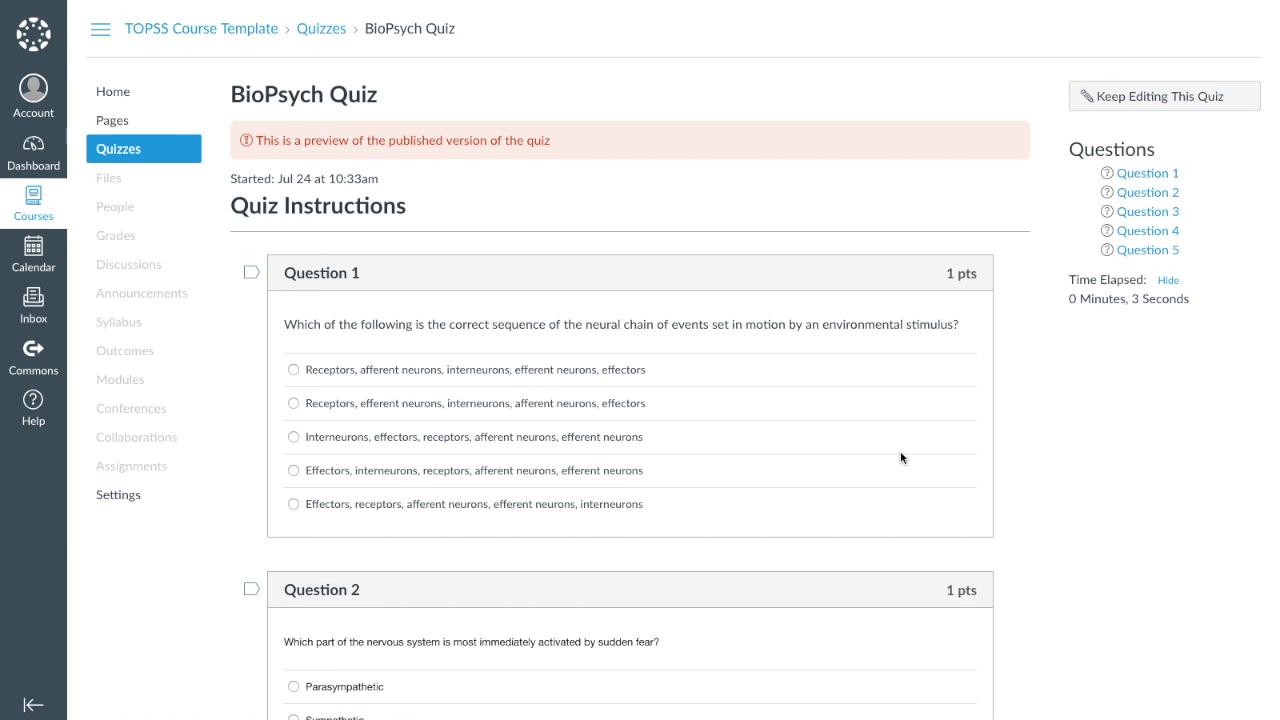
{"action": "scroll", "coordinate": [900, 458], "scroll_direction": "down", "scroll_amount": 8}
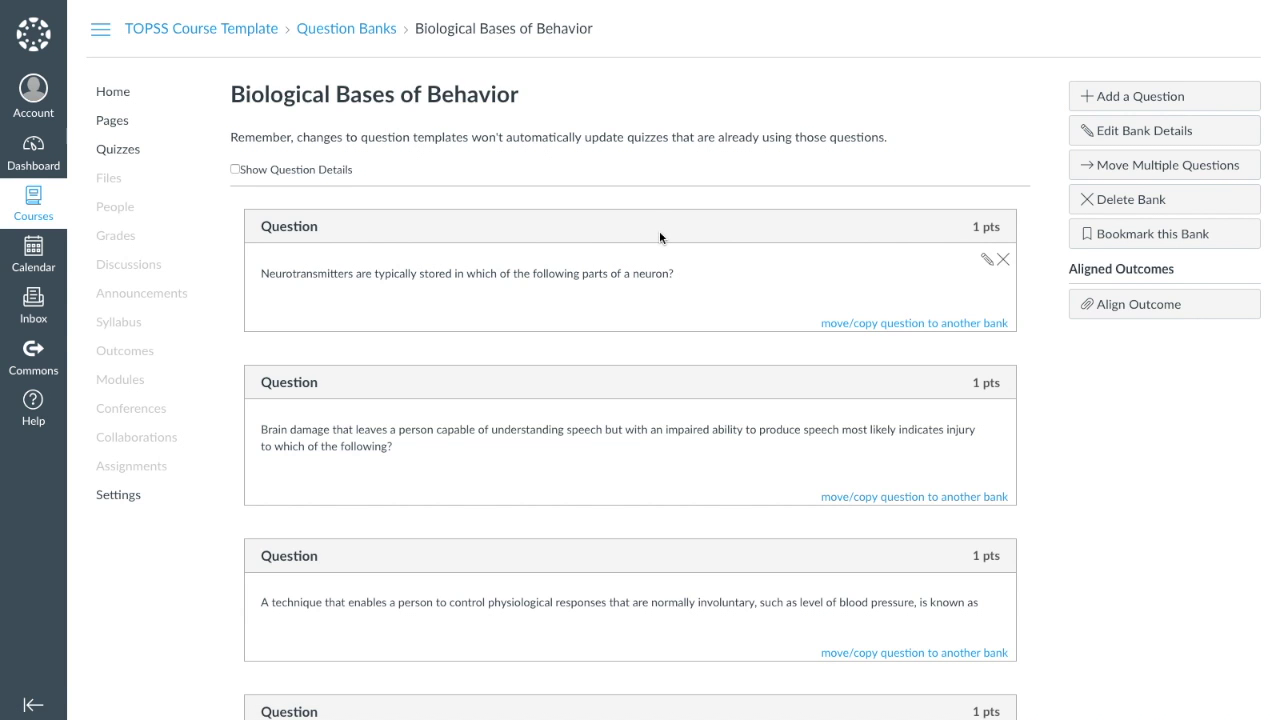
Review the question bank's questions, then go back to the Biological Bases of Behavior page.
{"action": "scroll", "coordinate": [659, 237], "scroll_direction": "down", "scroll_amount": 8}
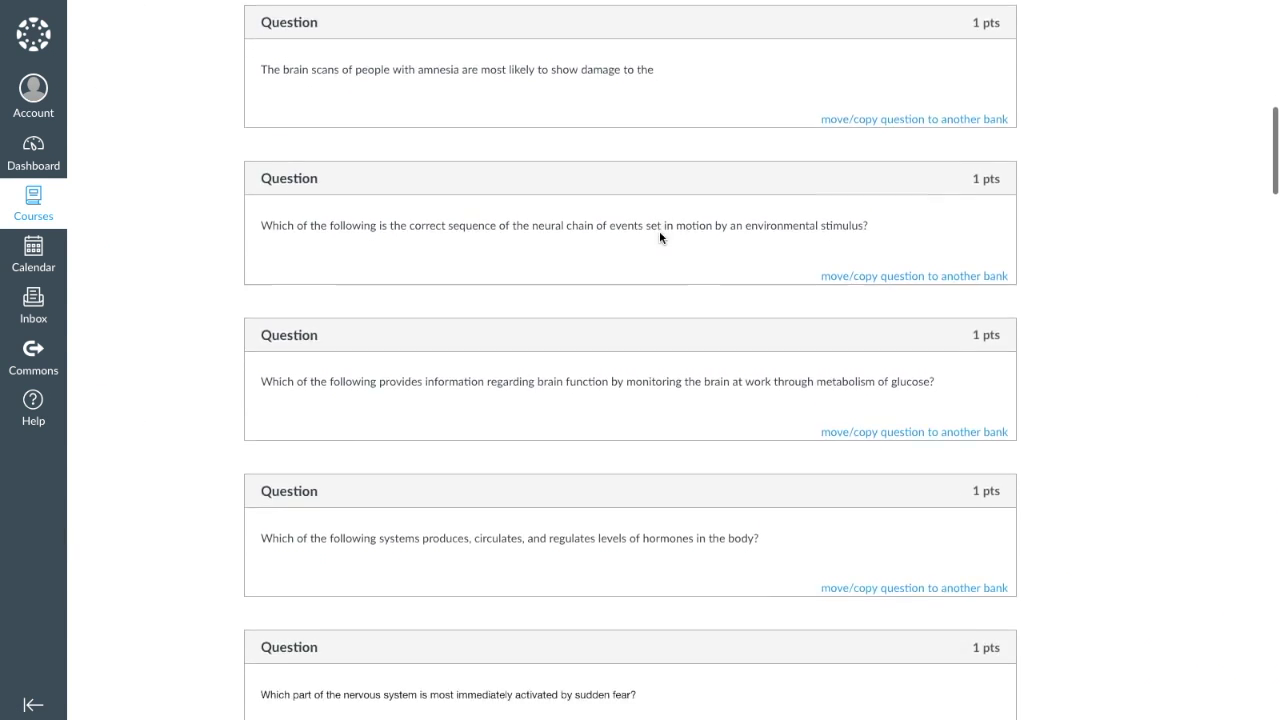
{"action": "scroll", "coordinate": [659, 237], "scroll_direction": "down", "scroll_amount": 13}
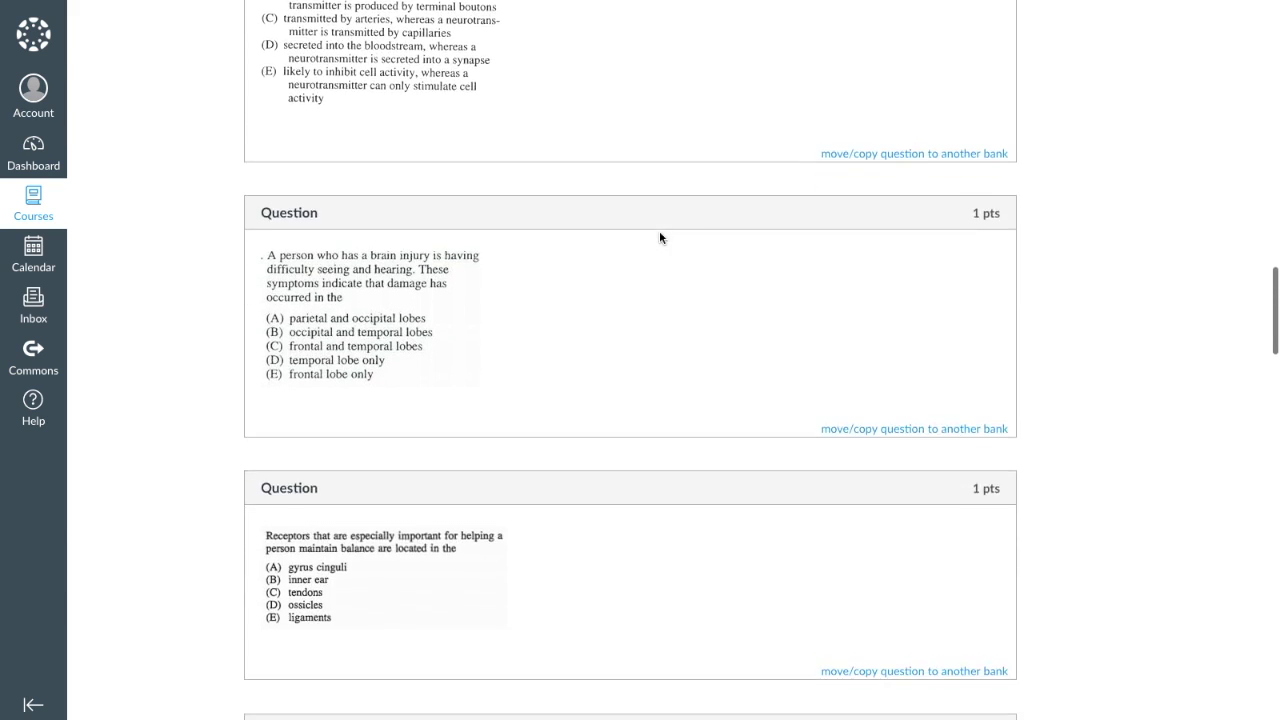
{"action": "scroll", "coordinate": [659, 237], "scroll_direction": "down", "scroll_amount": 16}
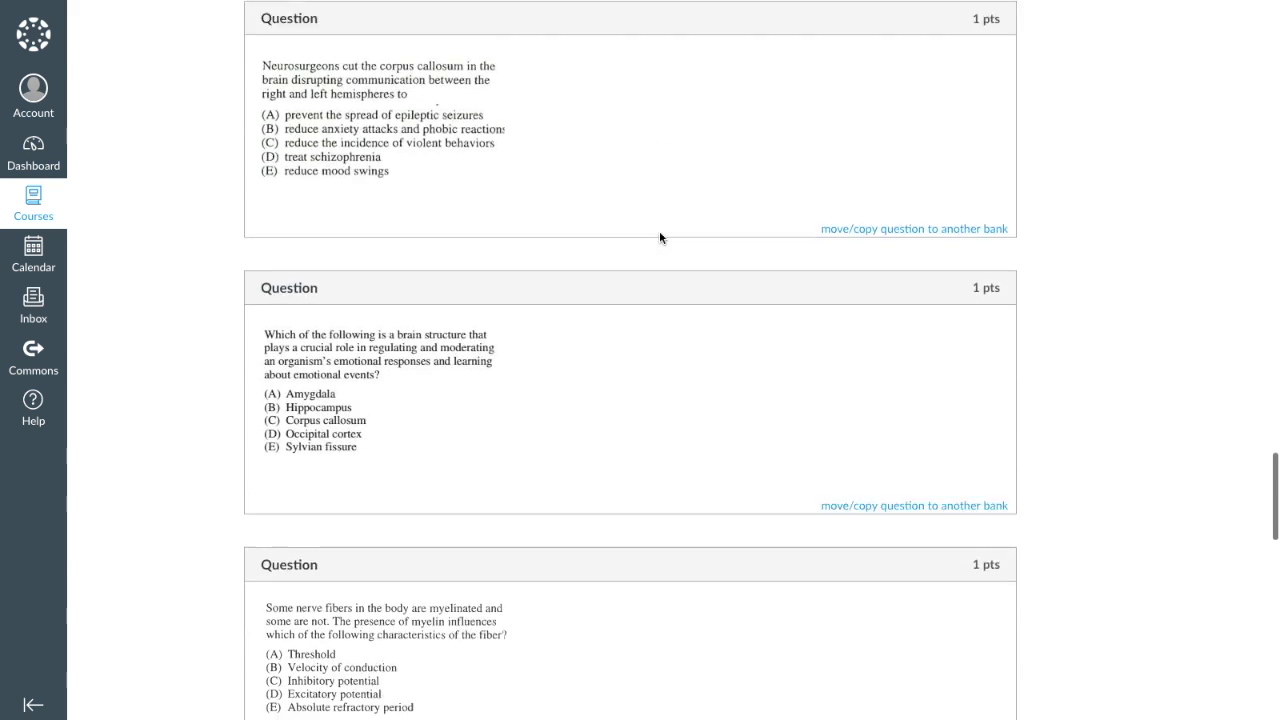
{"action": "scroll", "coordinate": [659, 237], "scroll_direction": "down", "scroll_amount": 12}
{"action": "key", "text": "alt+Left"}
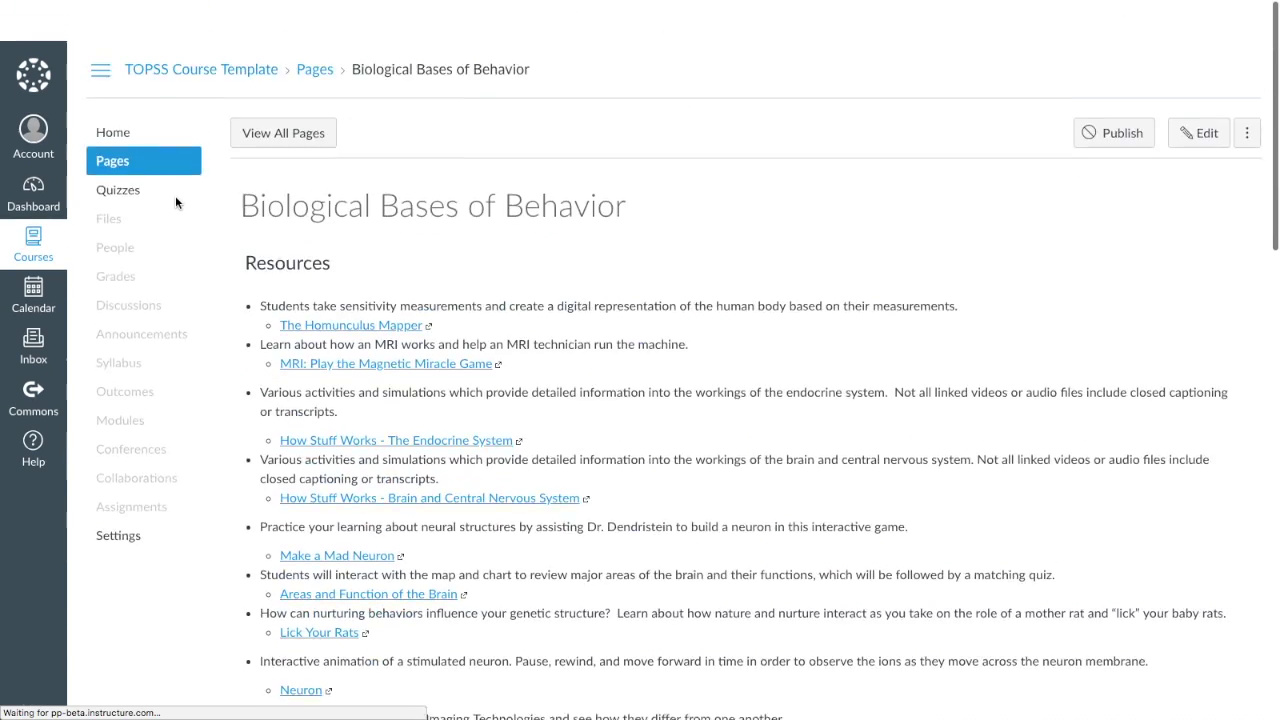
{"action": "scroll", "coordinate": [178, 196], "scroll_direction": "down", "scroll_amount": 1}
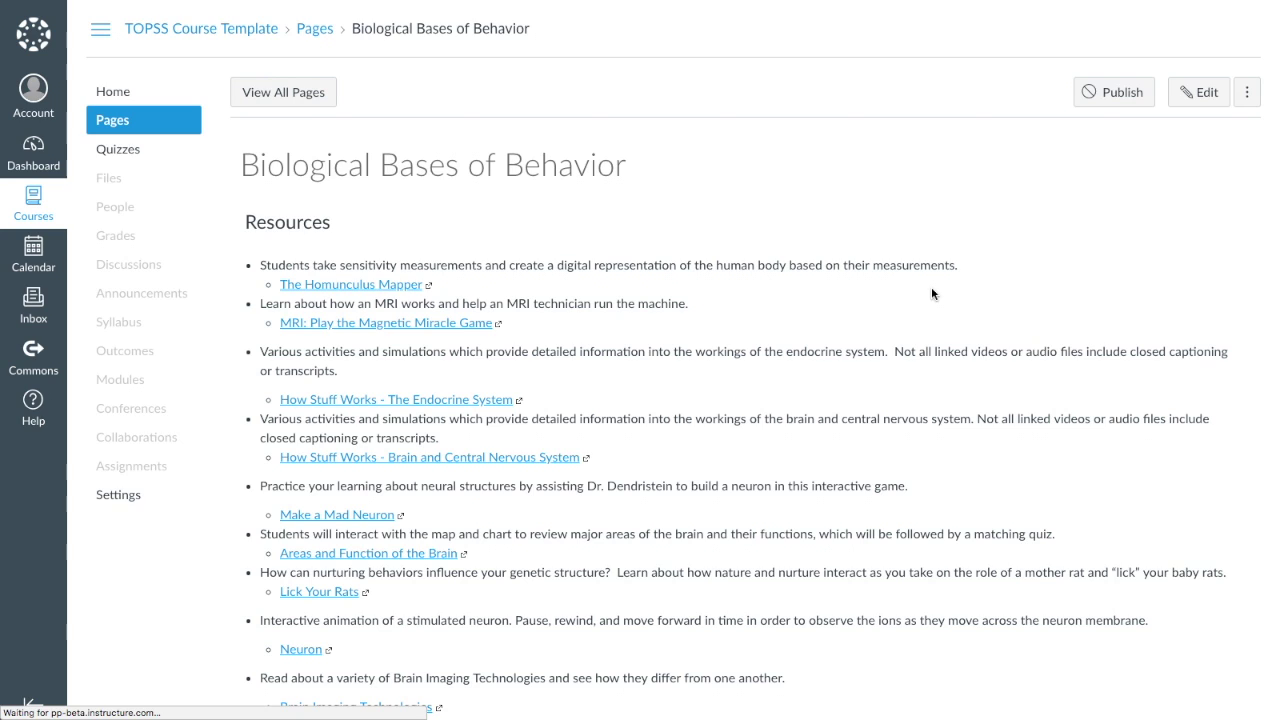
Return to the course Home page and review its welcome text and units table.
{"action": "left_click", "coordinate": [119, 93]}
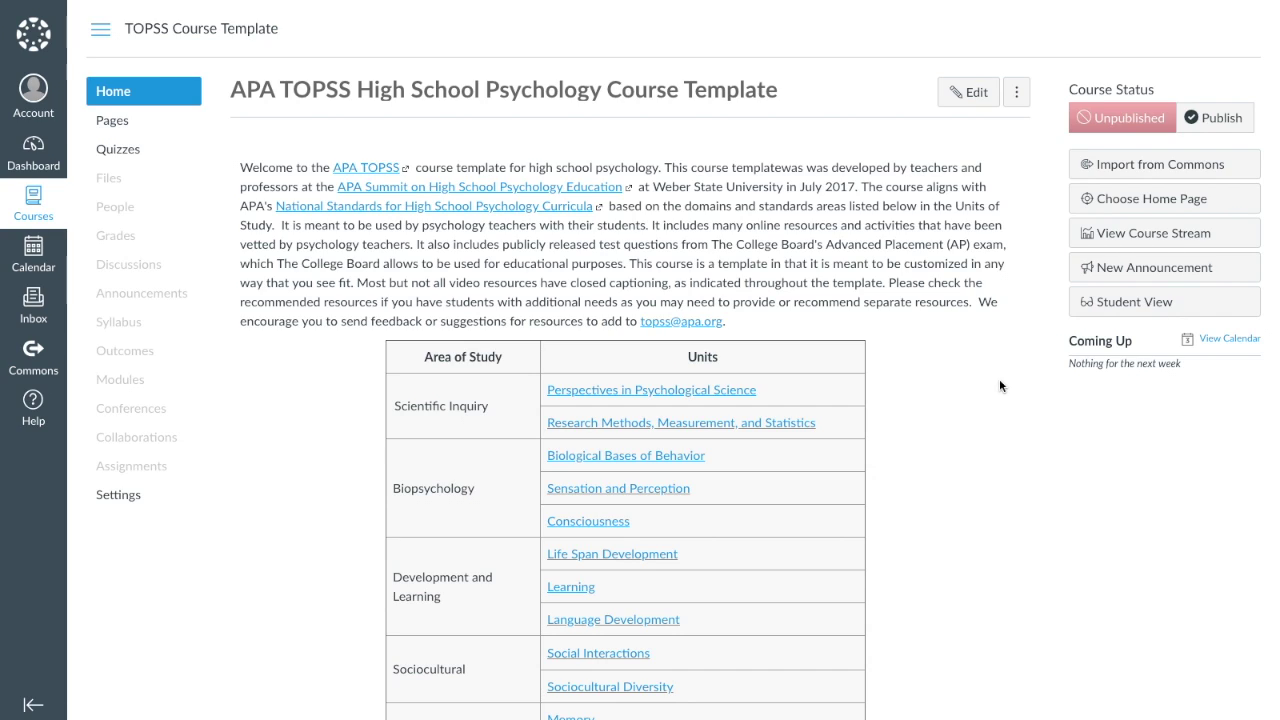
{"action": "scroll", "coordinate": [1000, 386], "scroll_direction": "down", "scroll_amount": 6}
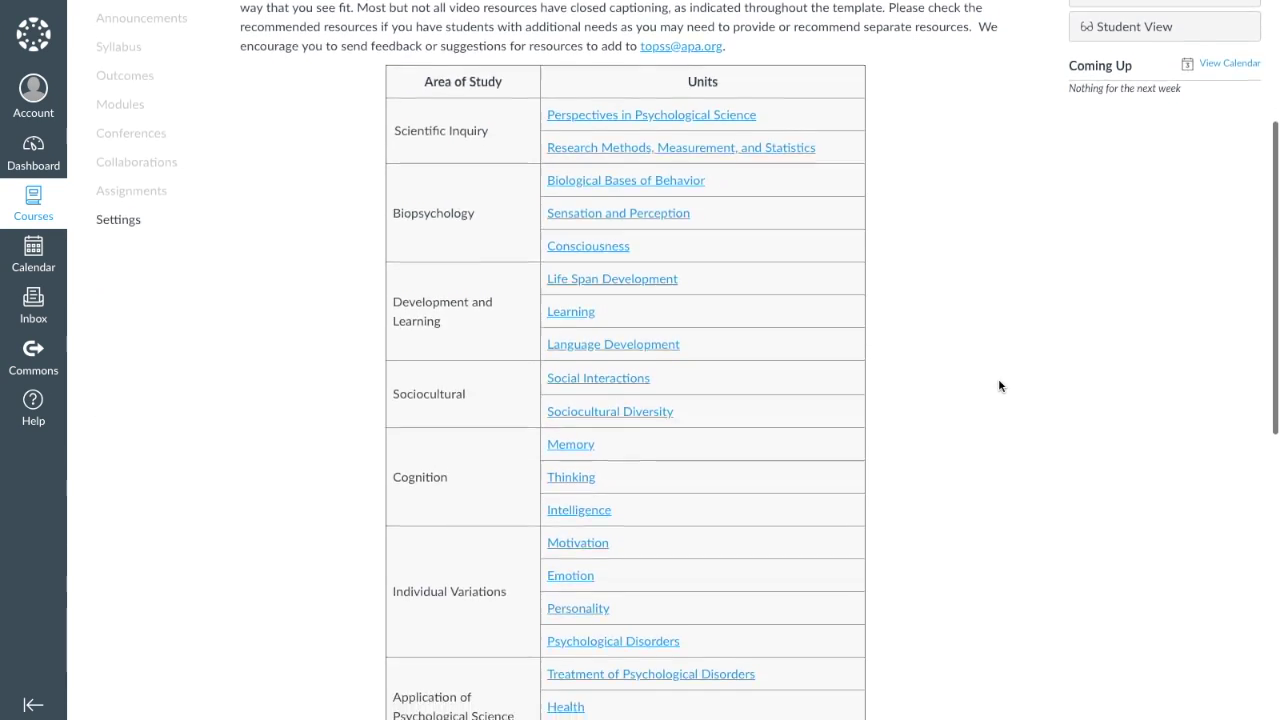
{"action": "scroll", "coordinate": [999, 386], "scroll_direction": "up", "scroll_amount": 6}
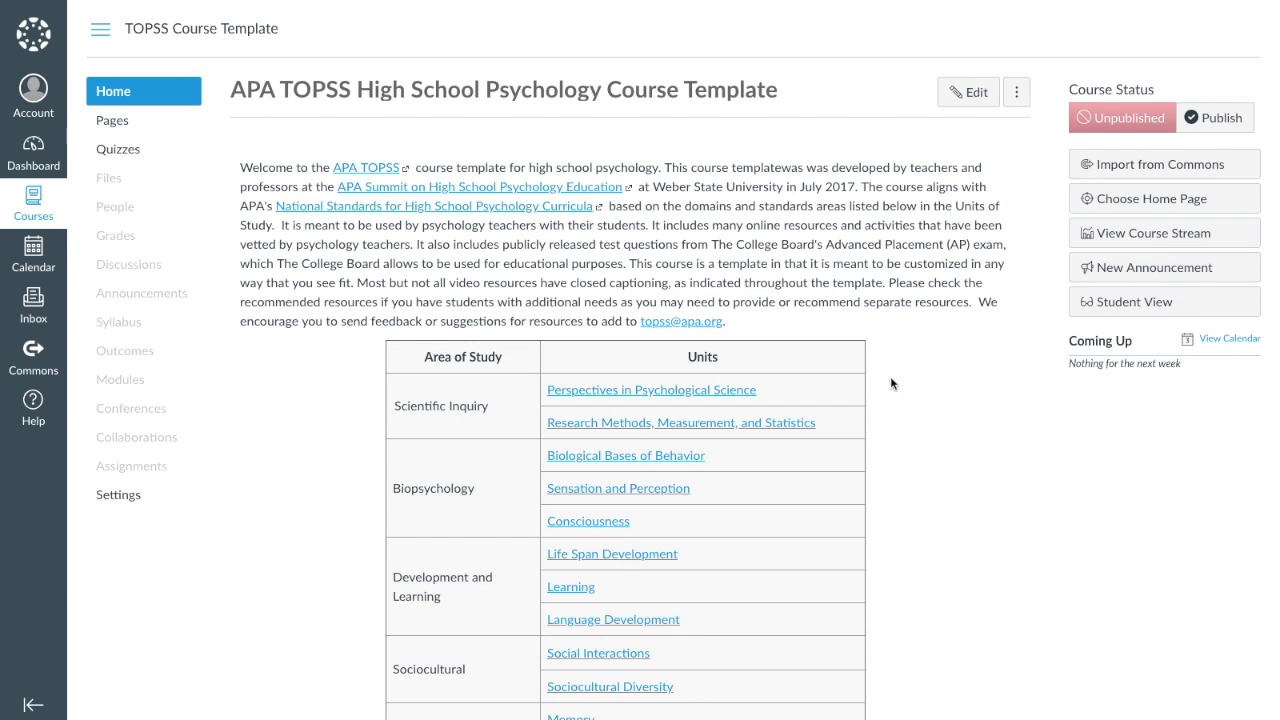
{"action": "scroll", "coordinate": [965, 498], "scroll_direction": "down", "scroll_amount": 2}
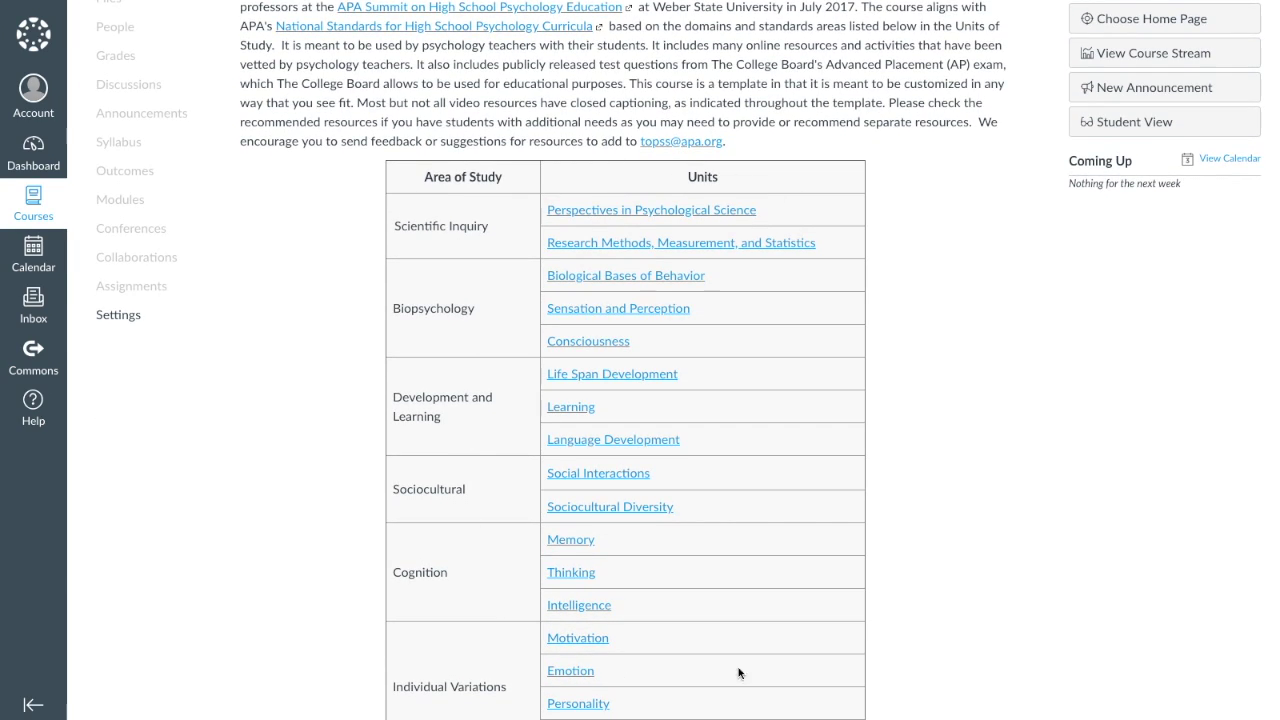
{"action": "scroll", "coordinate": [954, 371], "scroll_direction": "up", "scroll_amount": 2}
Edit the home page, replacing the intro paragraph with 'Welcome to Psychology class at Awesome HS'.
{"action": "left_click", "coordinate": [971, 94]}
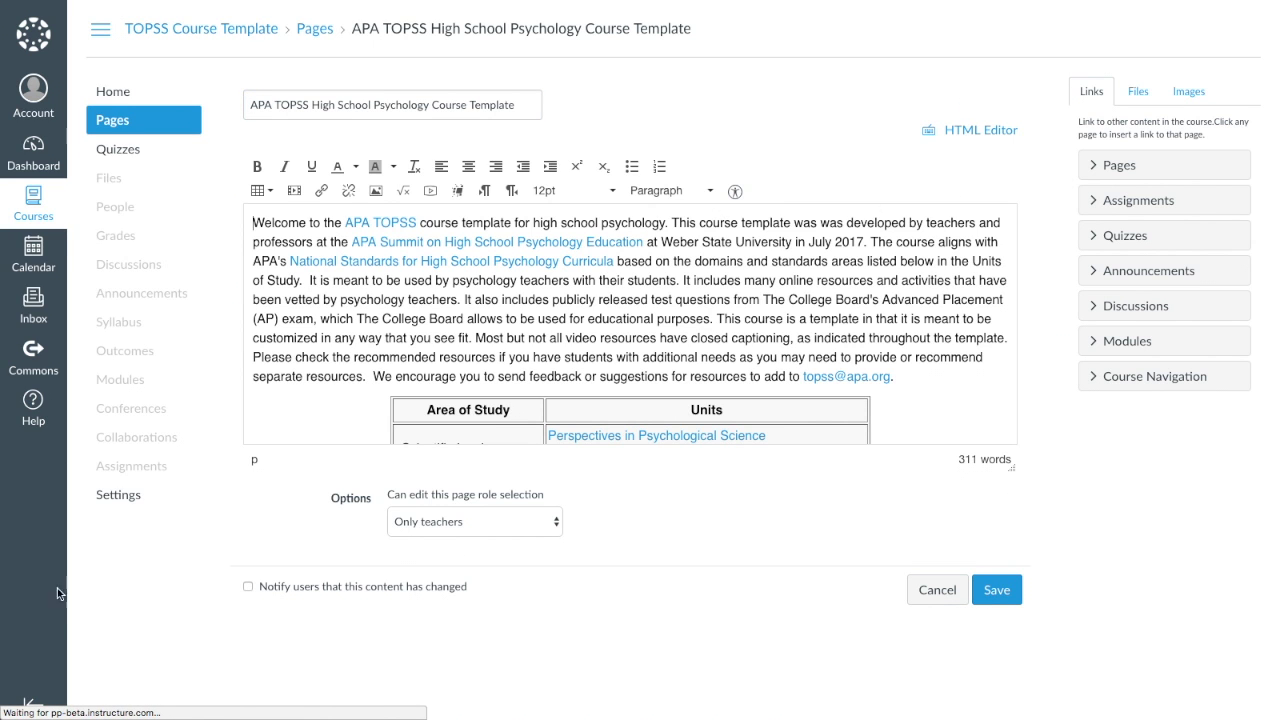
{"action": "key", "text": "ctrl+shift+Down"}
{"action": "type", "text": "Welcome to "}
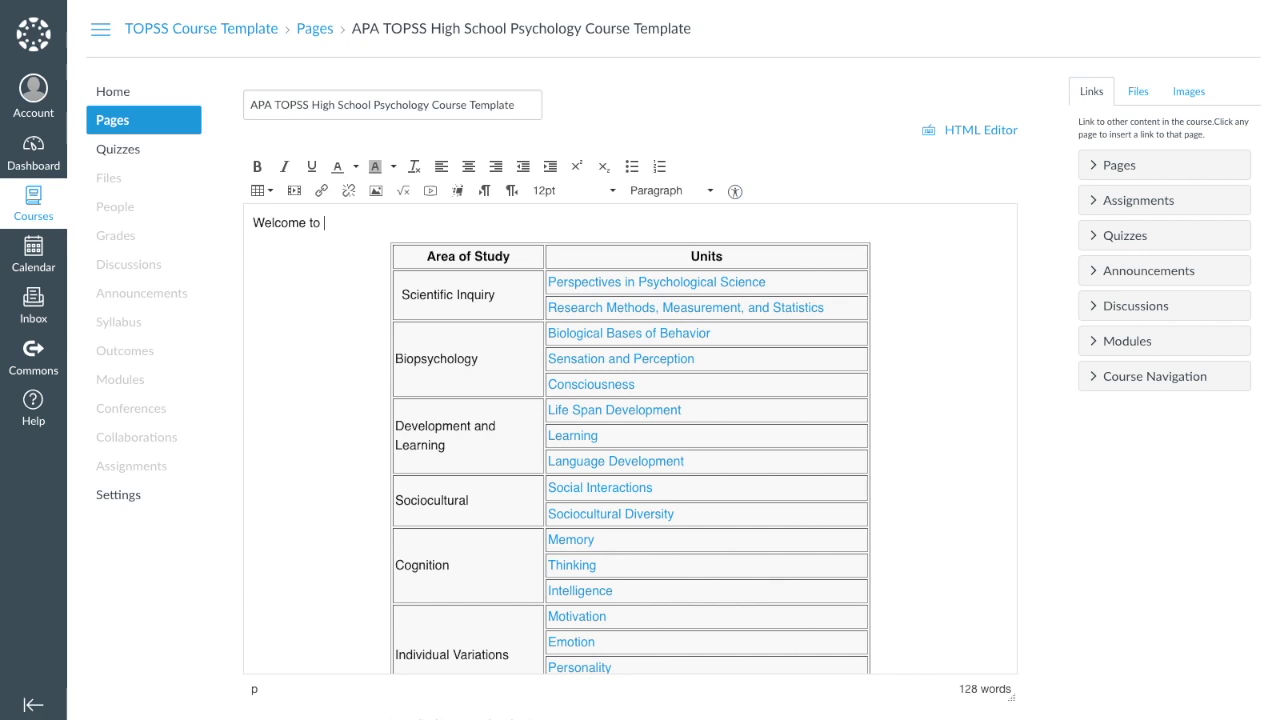
{"action": "type", "text": "Psychology class at Awesom"}
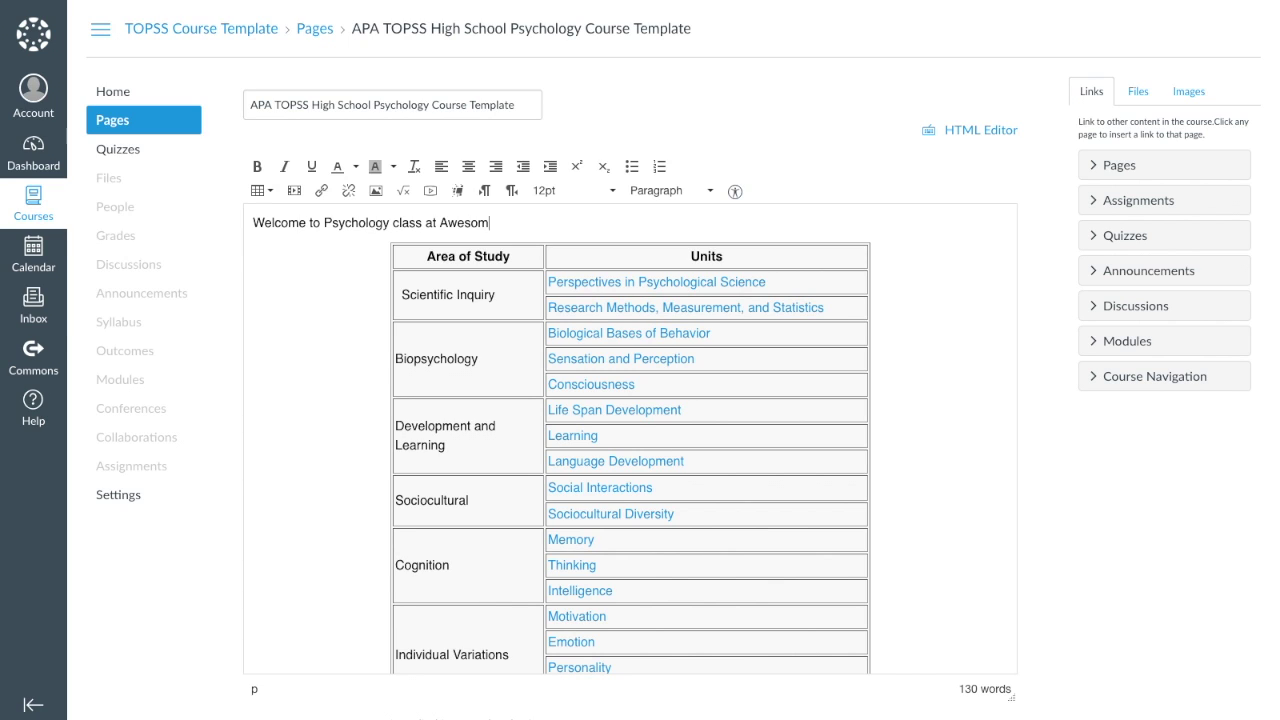
{"action": "type", "text": "e HS!"}
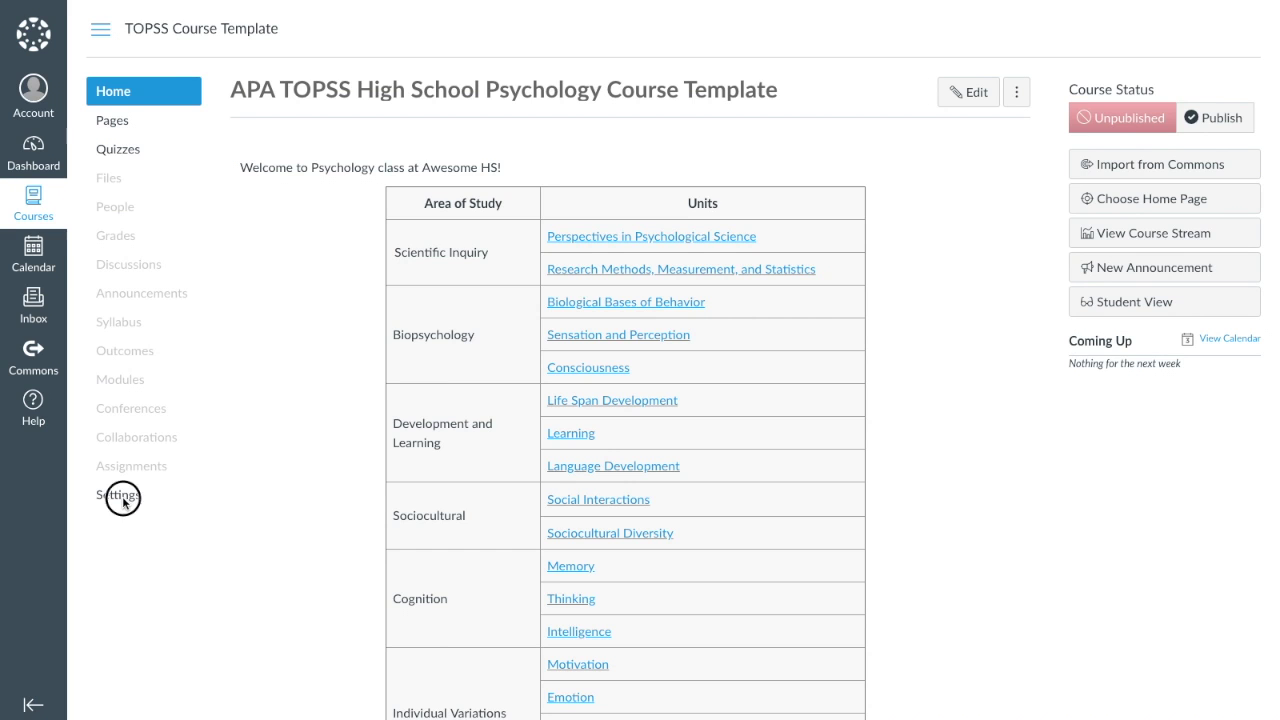
{"action": "left_click", "coordinate": [118, 496]}
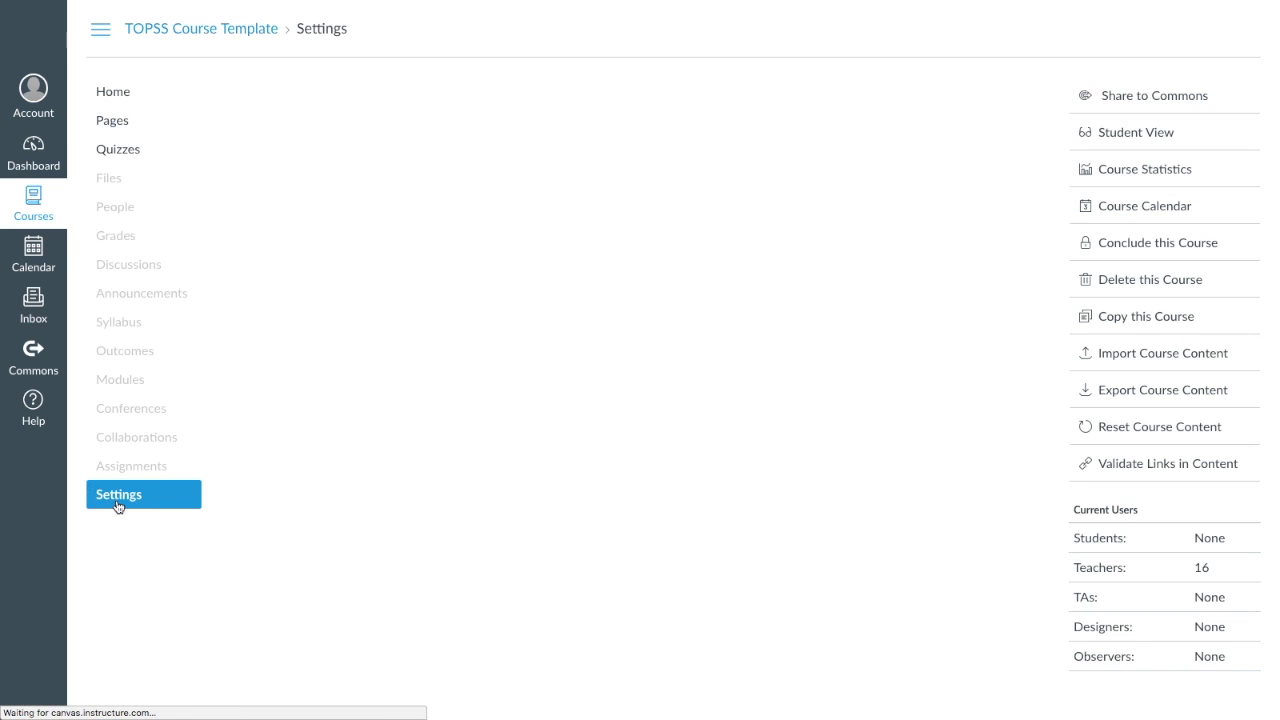
{"action": "left_click", "coordinate": [1143, 357]}
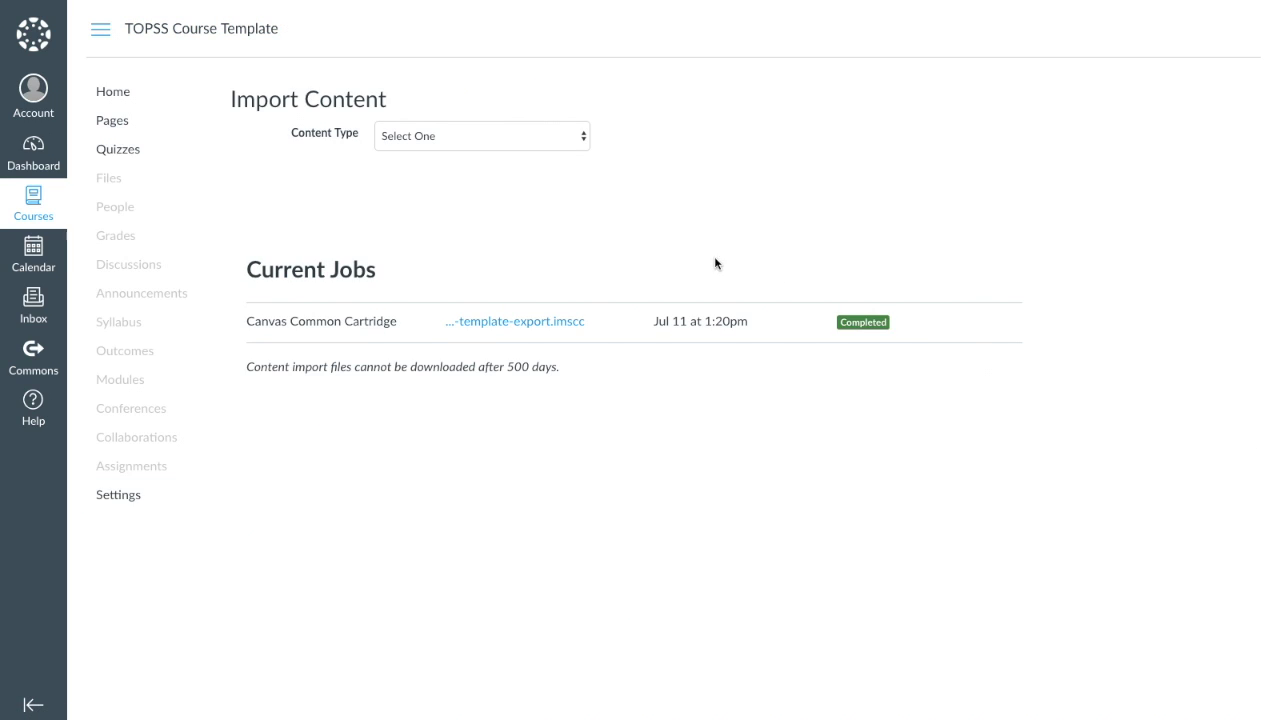
{"action": "left_click", "coordinate": [557, 136]}
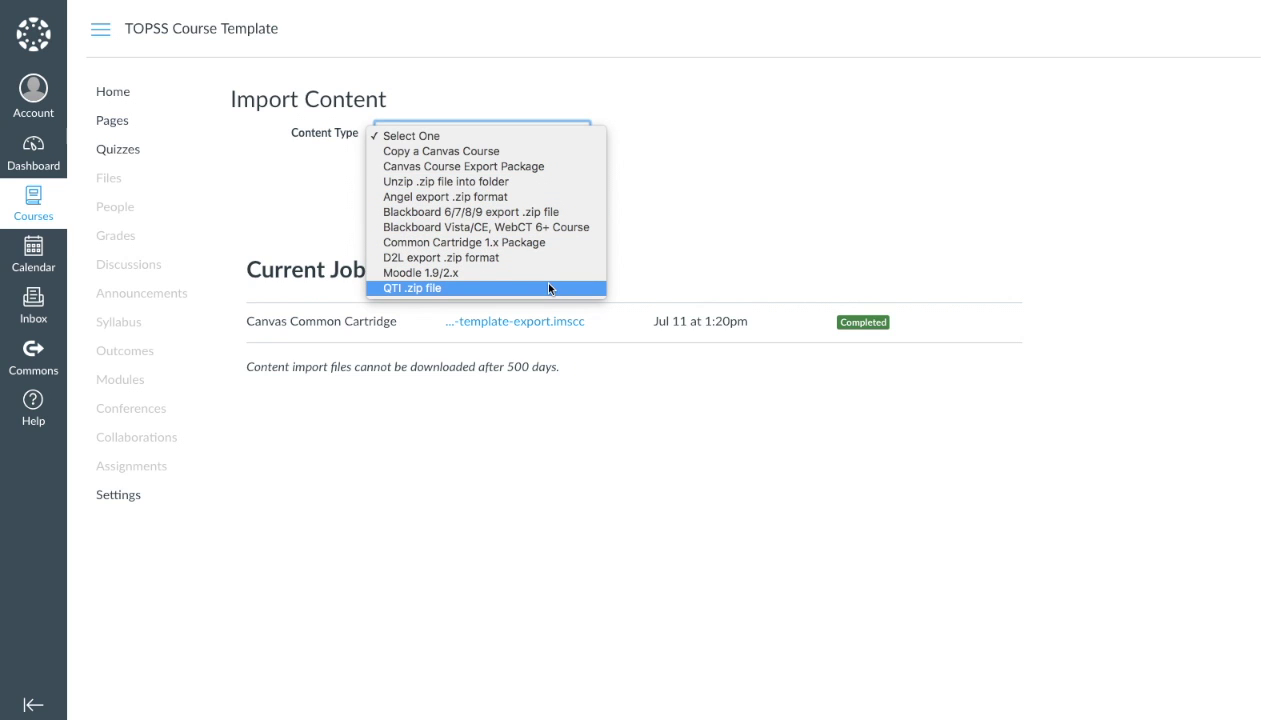
{"action": "left_click", "coordinate": [739, 216]}
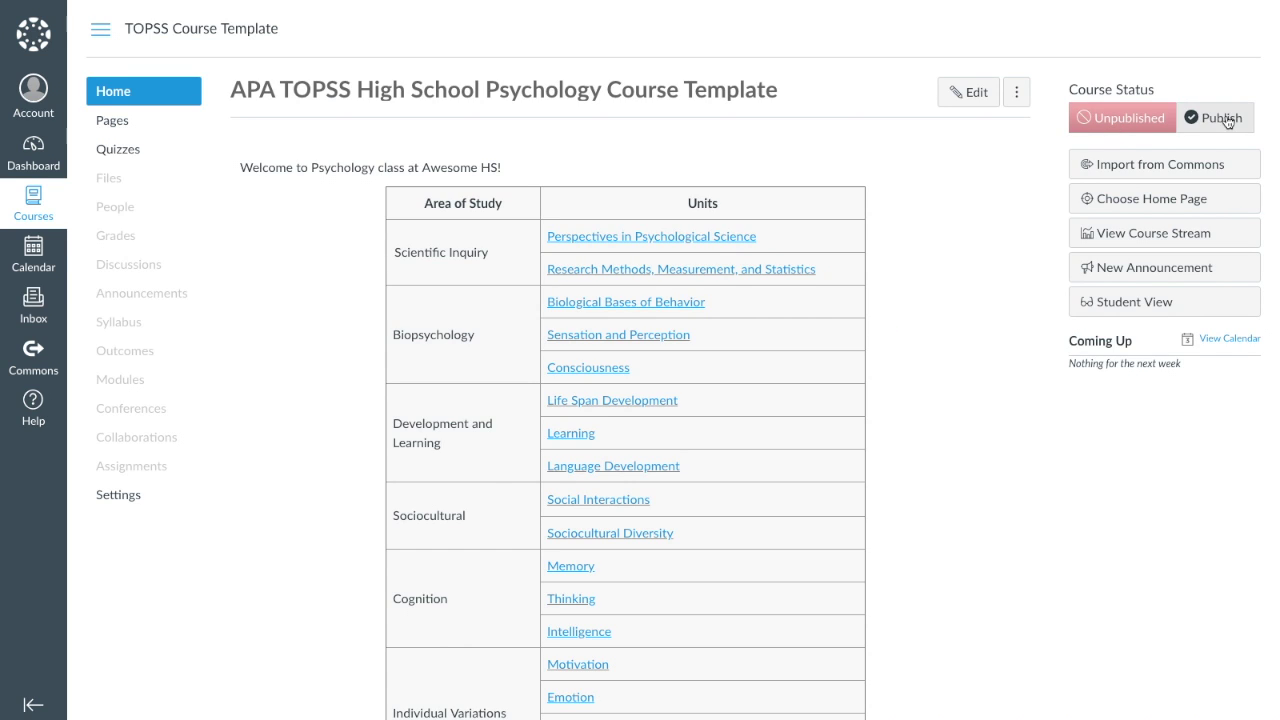
Publish the Awesome HS AP Psych course from the Course Status panel.
{"action": "left_click", "coordinate": [1228, 120]}
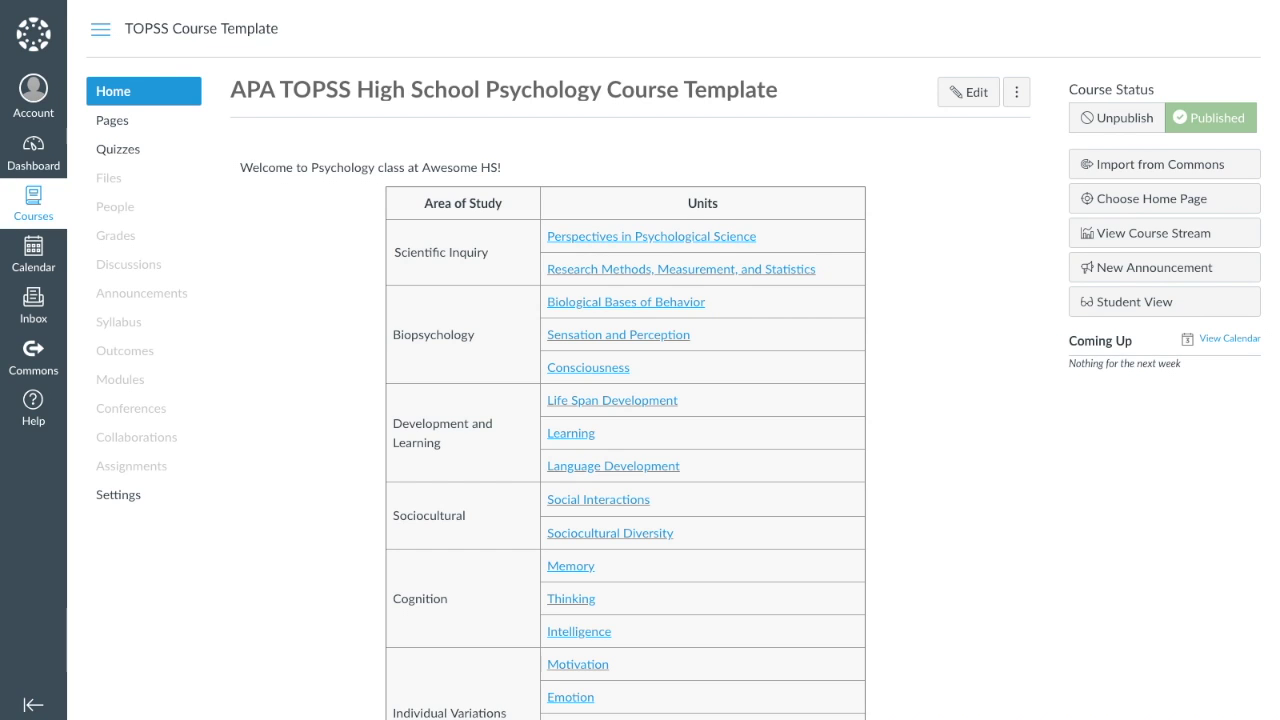
In course Settings, enable self-enrollment by secret URL or code and update the course details.
{"action": "left_click", "coordinate": [119, 497]}
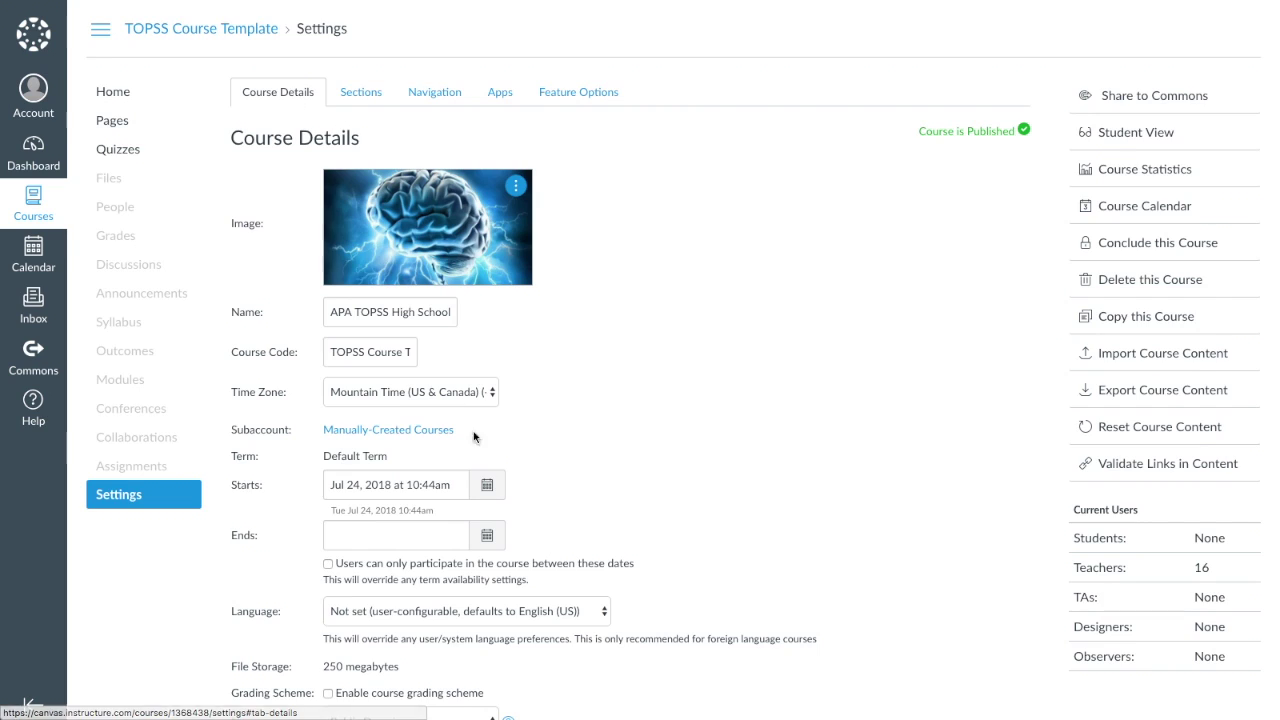
{"action": "scroll", "coordinate": [434, 593], "scroll_direction": "down", "scroll_amount": 5}
{"action": "left_click", "coordinate": [388, 590]}
{"action": "scroll", "coordinate": [365, 591], "scroll_direction": "down", "scroll_amount": 2}
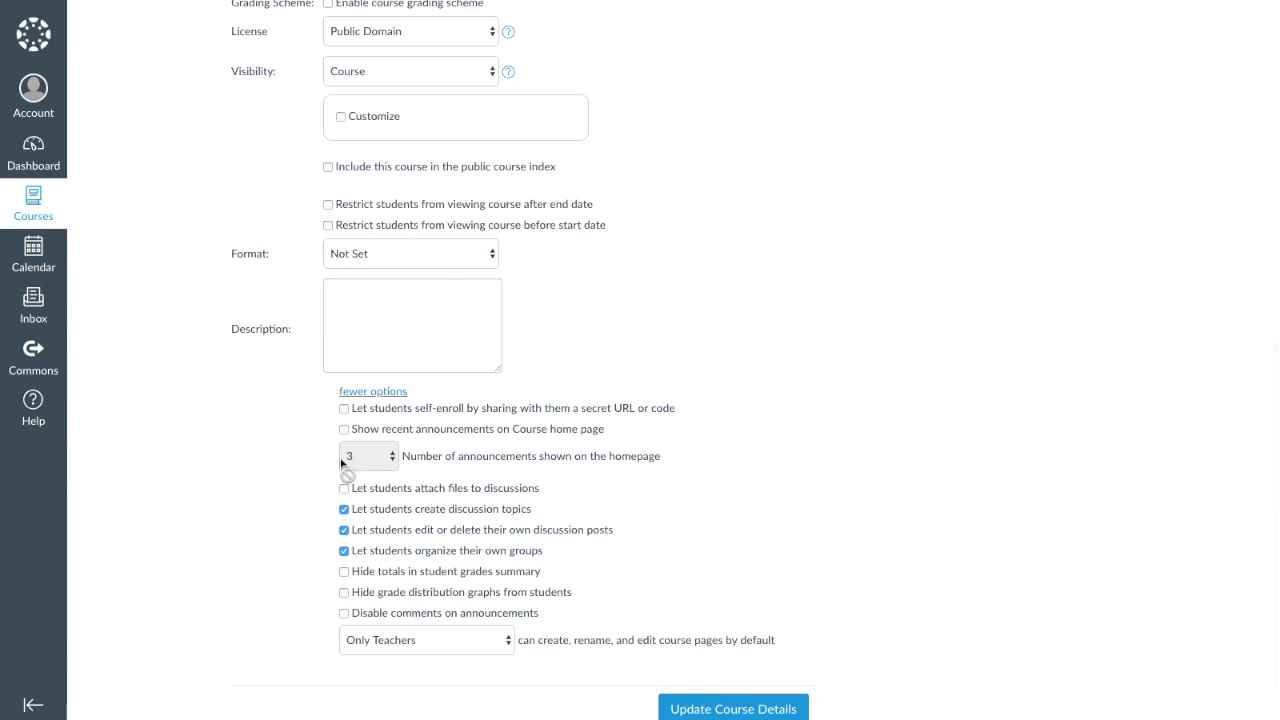
{"action": "left_click", "coordinate": [344, 408]}
{"action": "scroll", "coordinate": [837, 554], "scroll_direction": "down", "scroll_amount": 1}
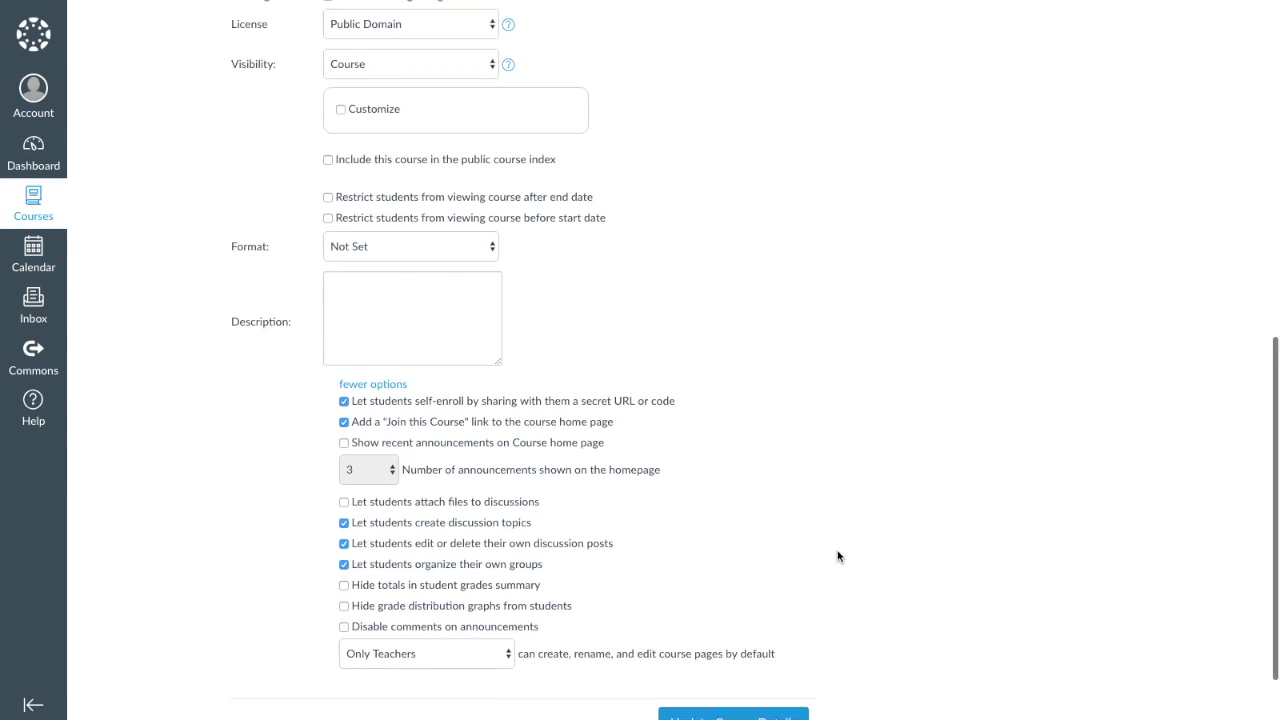
{"action": "left_click", "coordinate": [746, 651]}
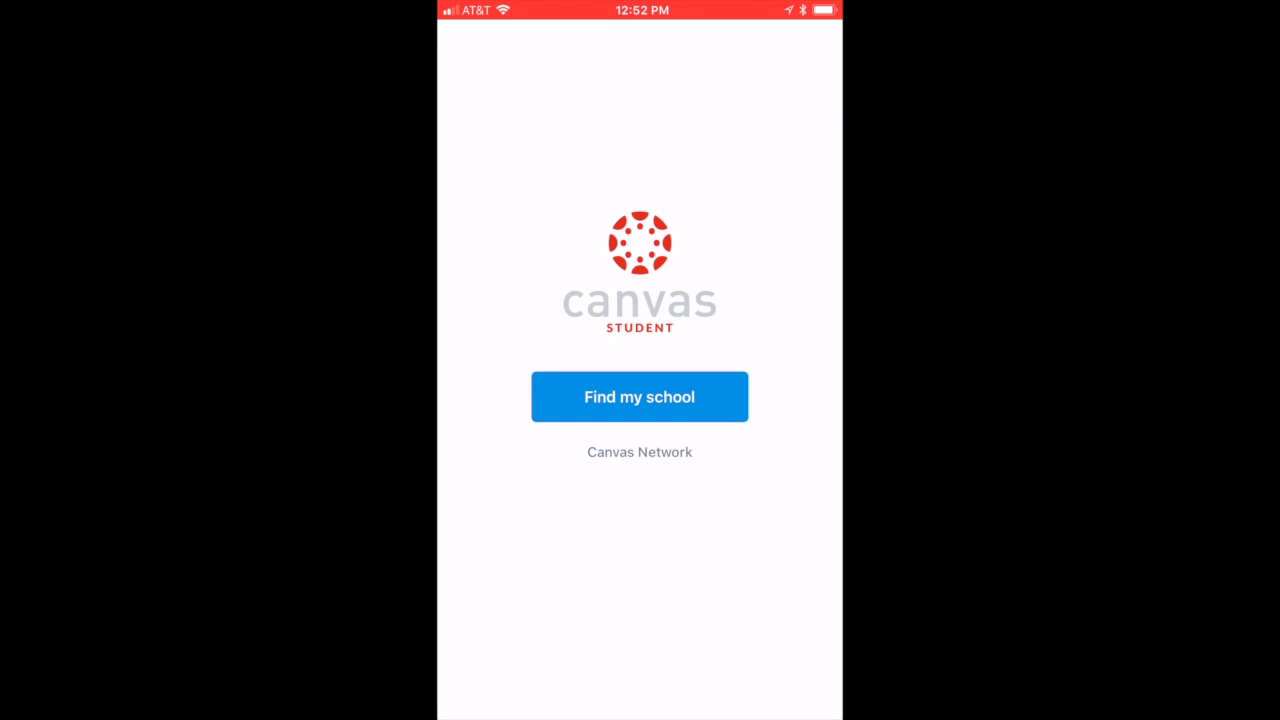
Select Free Canvas Accounts as the school and begin entering the student's e-mail address.
{"action": "left_click", "coordinate": [639, 397]}
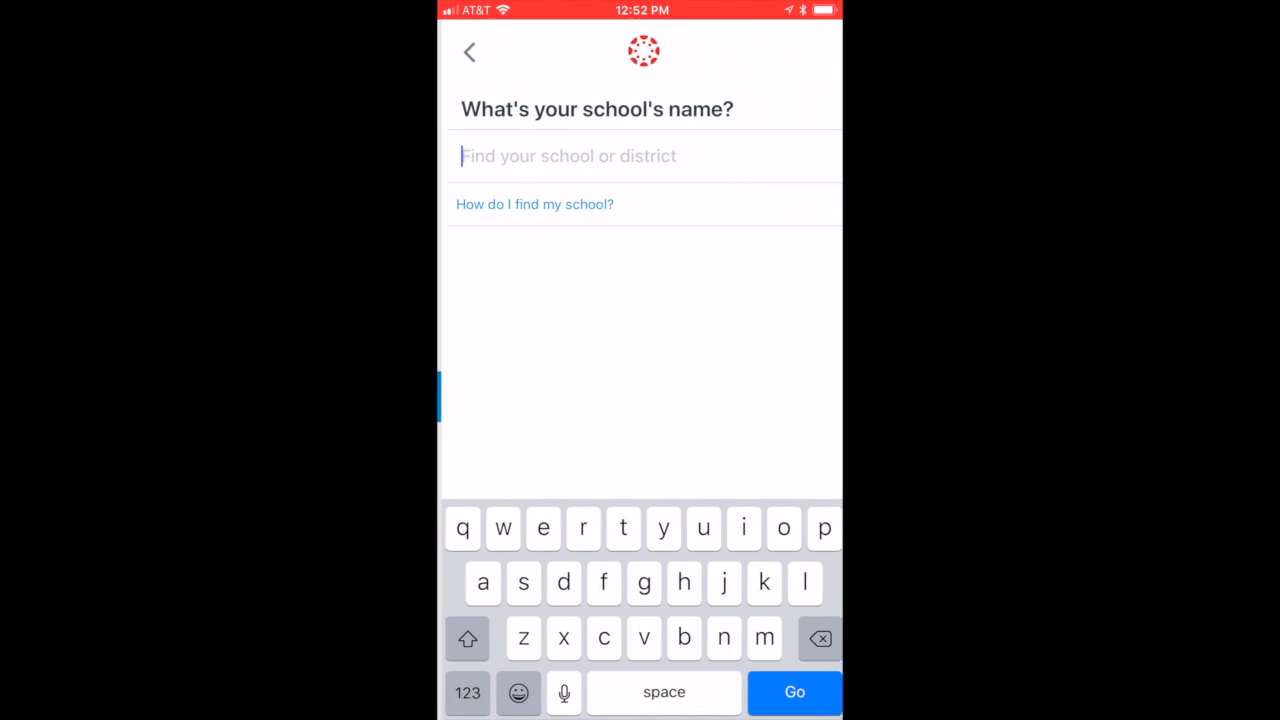
{"action": "type", "text": "fr"}
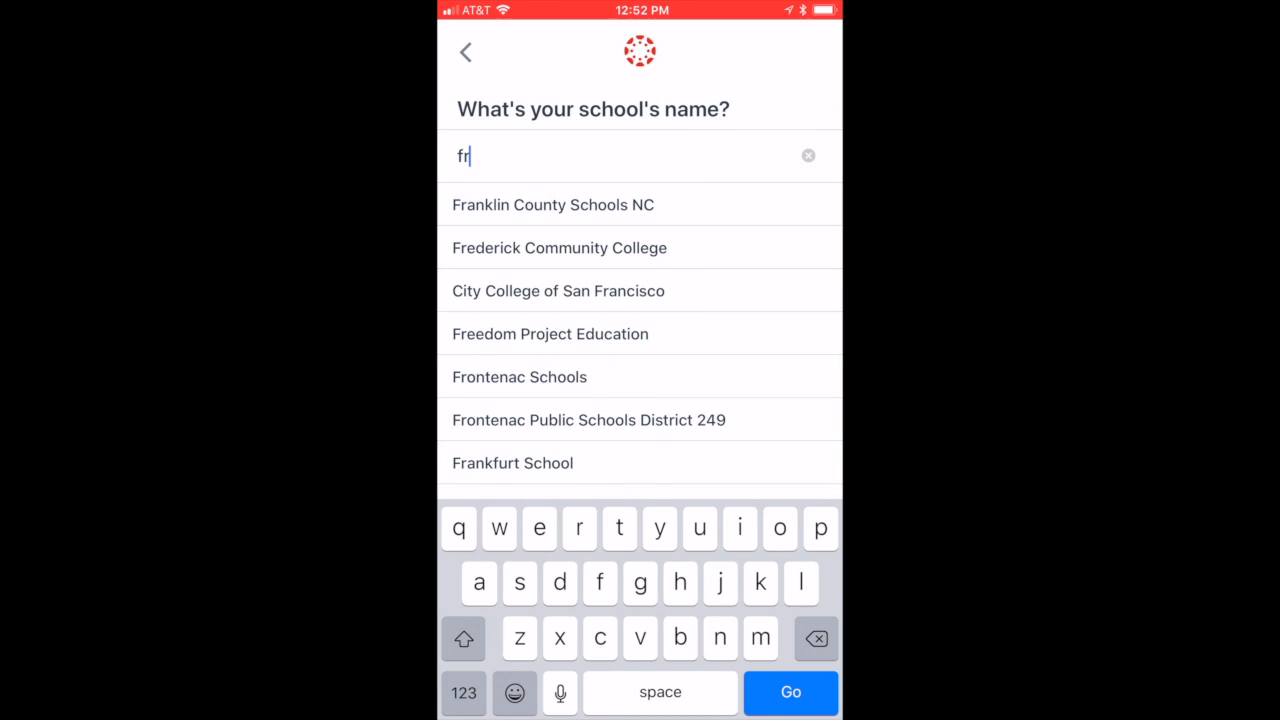
{"action": "type", "text": "ee canva"}
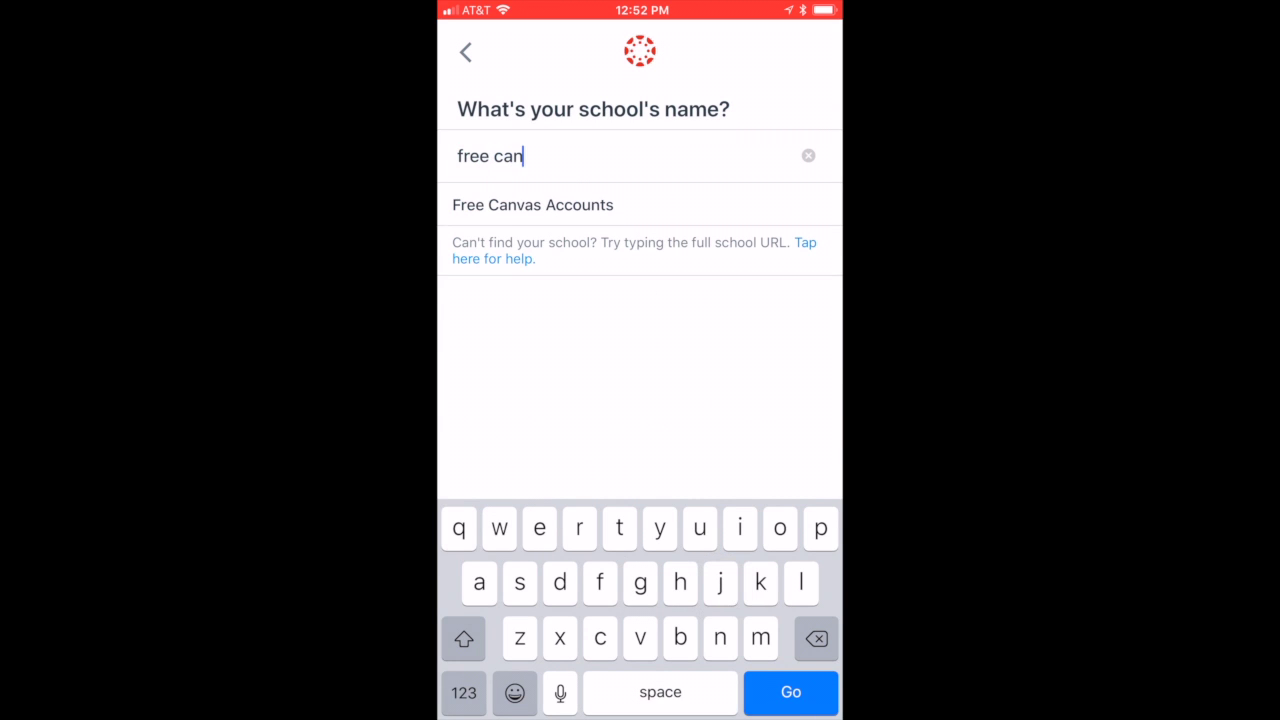
{"action": "left_click", "coordinate": [533, 204]}
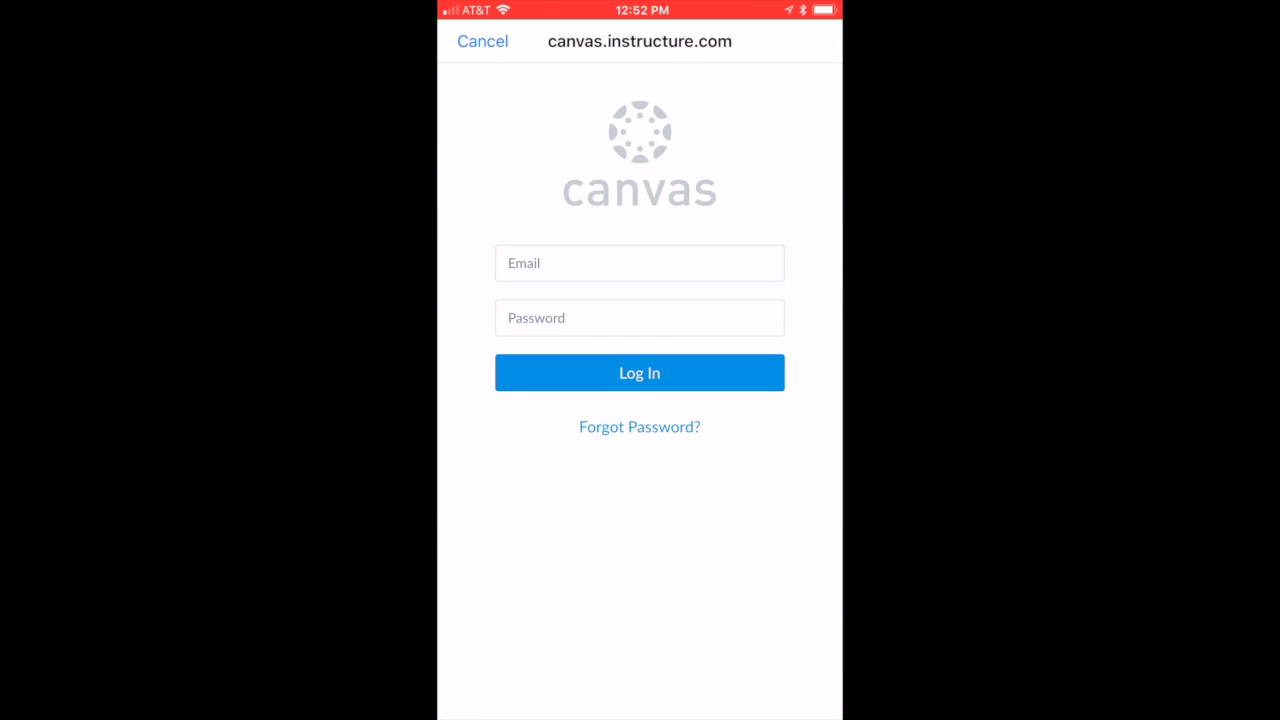
{"action": "left_click", "coordinate": [639, 263]}
{"action": "type", "text": "student@"}
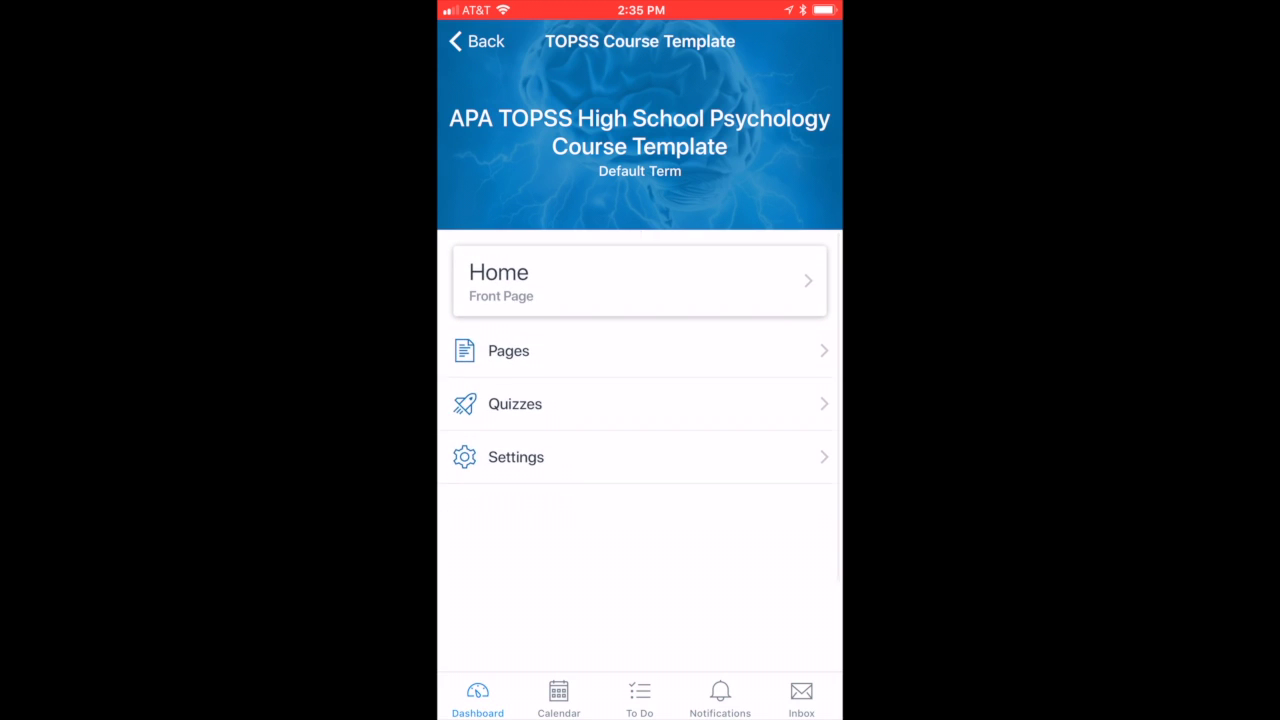
Show the course's quizzes list, BioPsych Quiz through Social Diversity, in Canvas Student.
{"action": "left_click", "coordinate": [640, 281]}
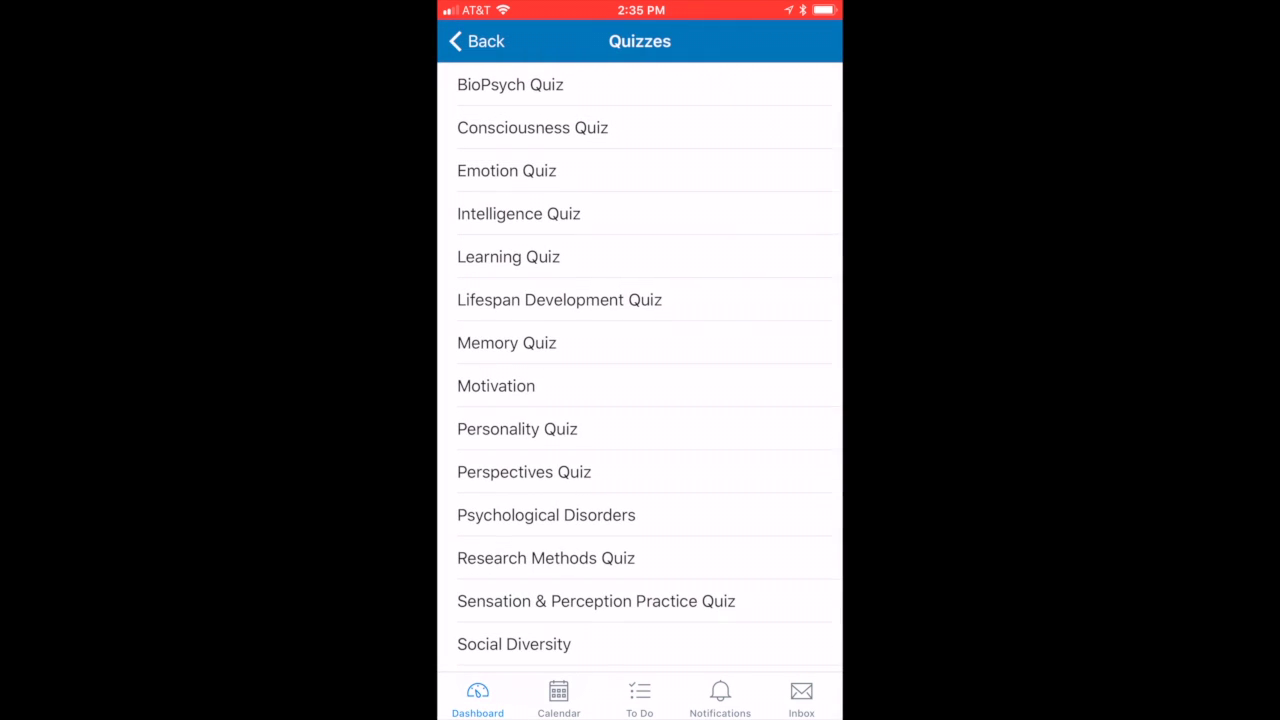